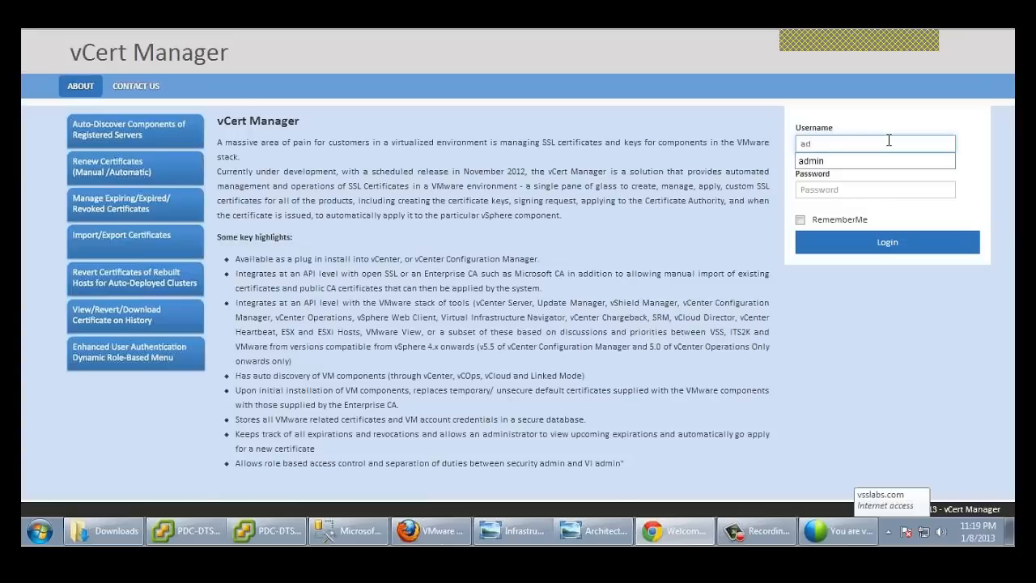
# Step: Log in with the administrator password and open the empty Cert Manager list of servers
pyautogui.click(860, 188)
pyautogui.write('adm')
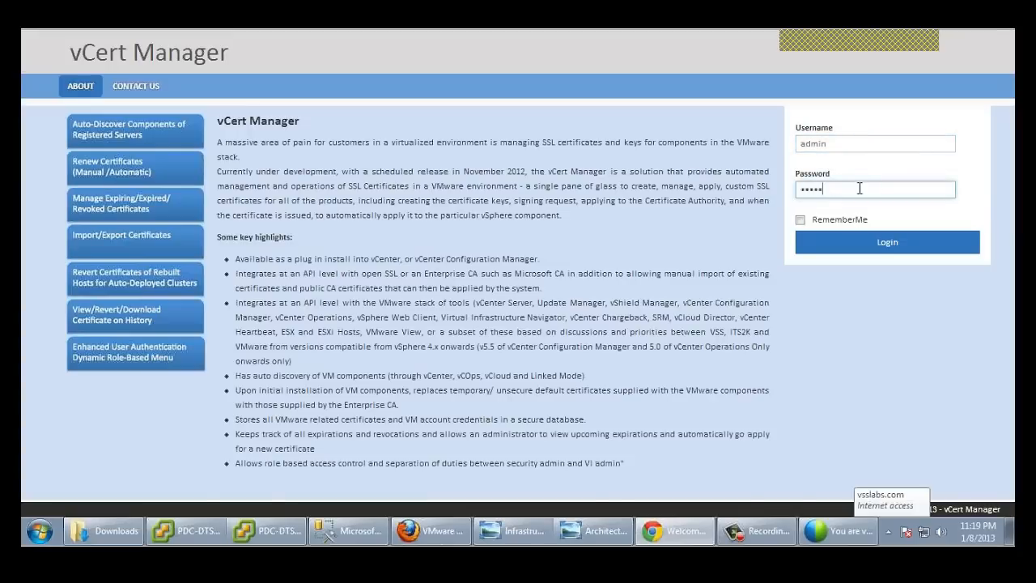
pyautogui.click(867, 247)
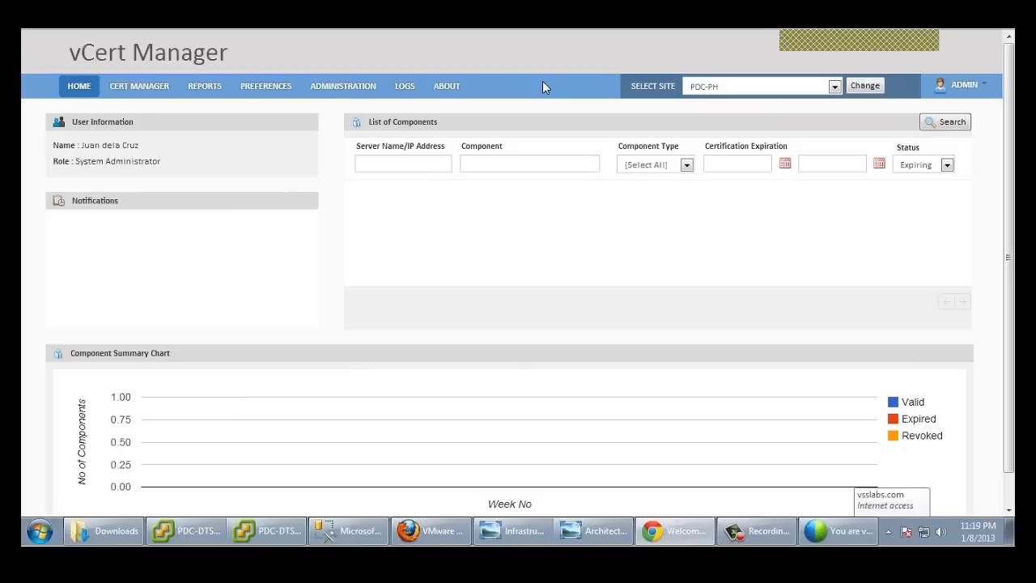
pyautogui.click(344, 88)
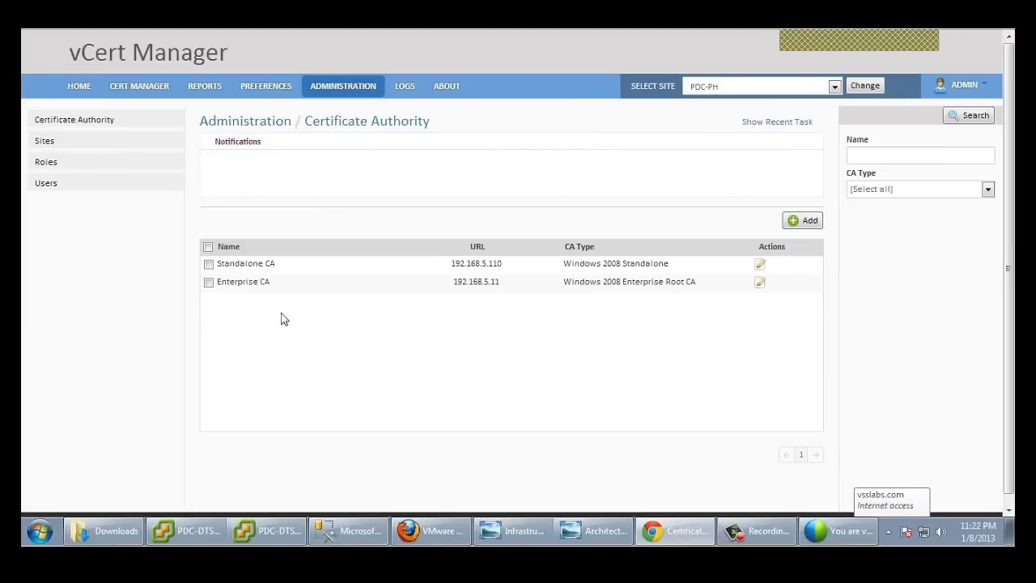
pyautogui.click(130, 89)
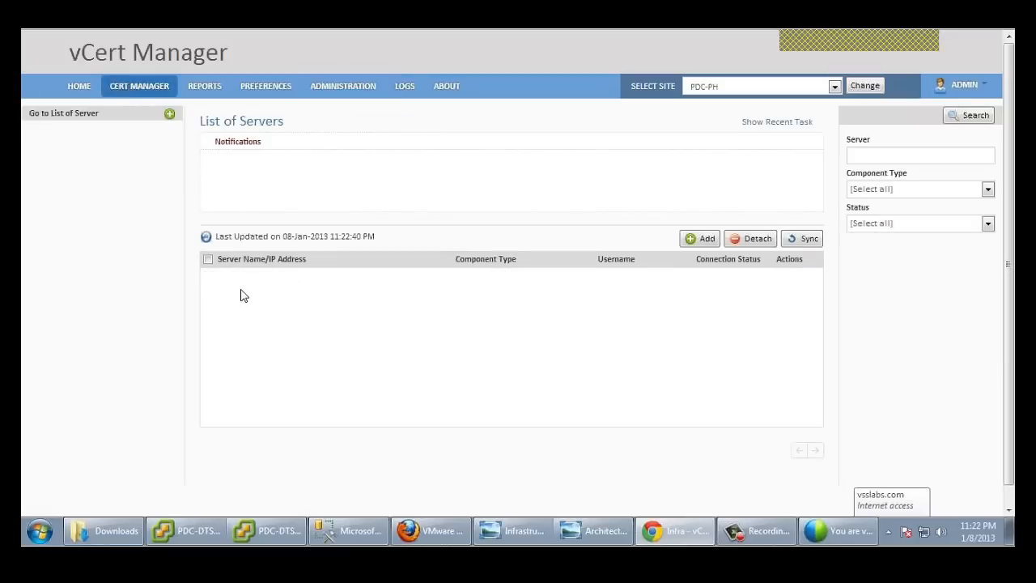
# Step: Enter vCenter 192.168.5.27 with administrator credentials and test the connection
pyautogui.click(698, 239)
pyautogui.click(477, 290)
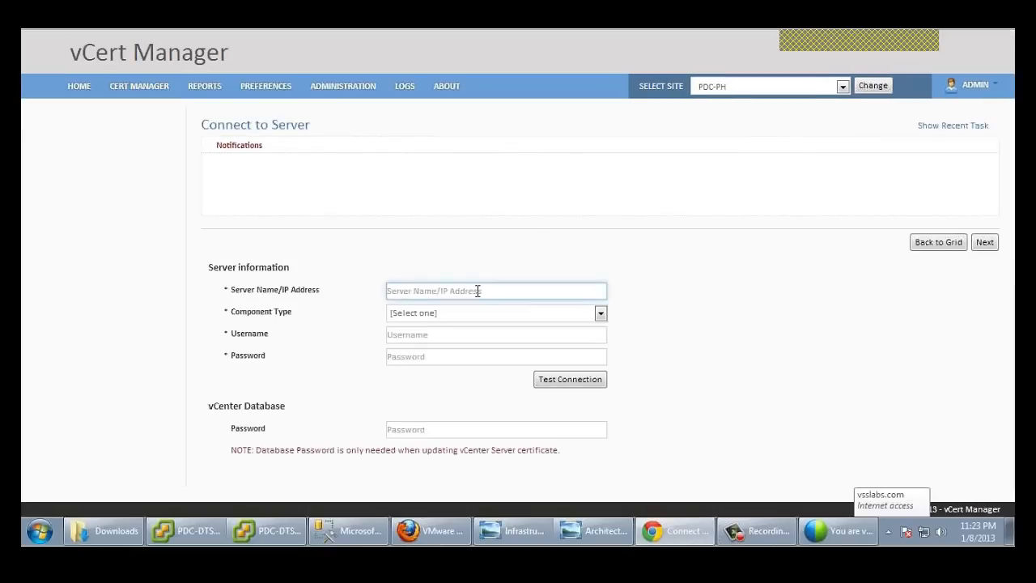
pyautogui.write('192')
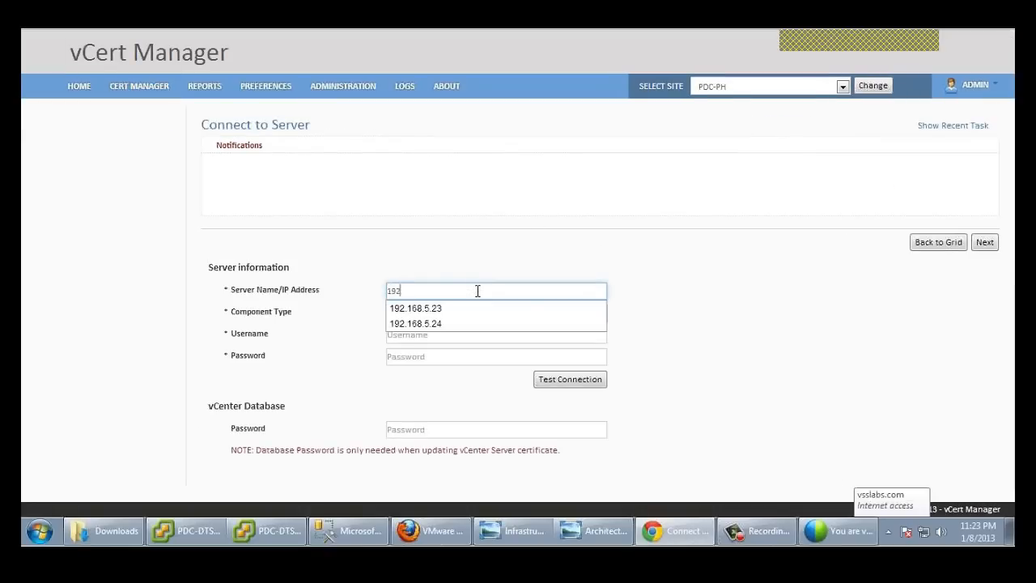
pyautogui.write('.168.5.27')
pyautogui.press('Tab')
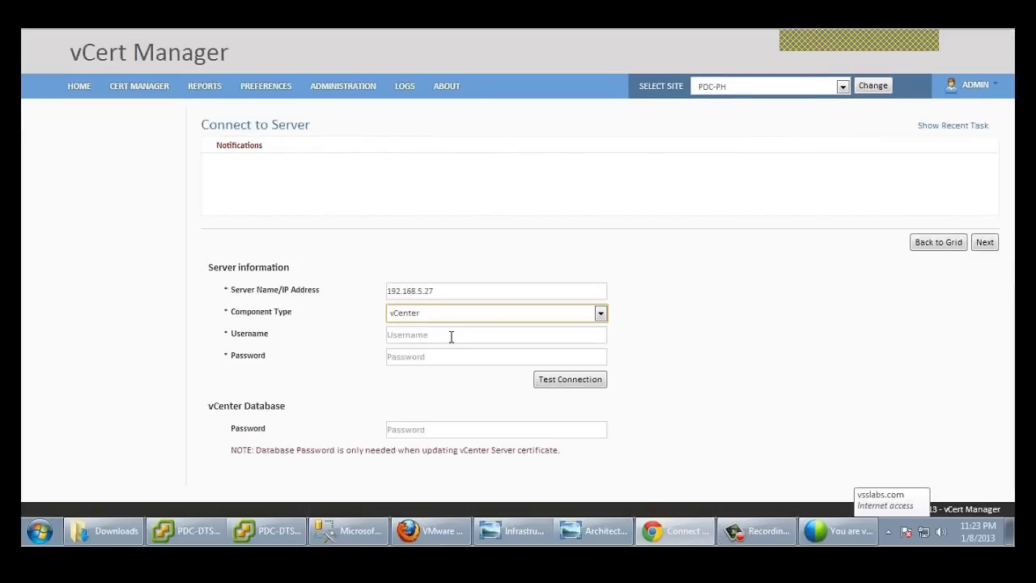
pyautogui.click(451, 336)
pyautogui.write('administrator')
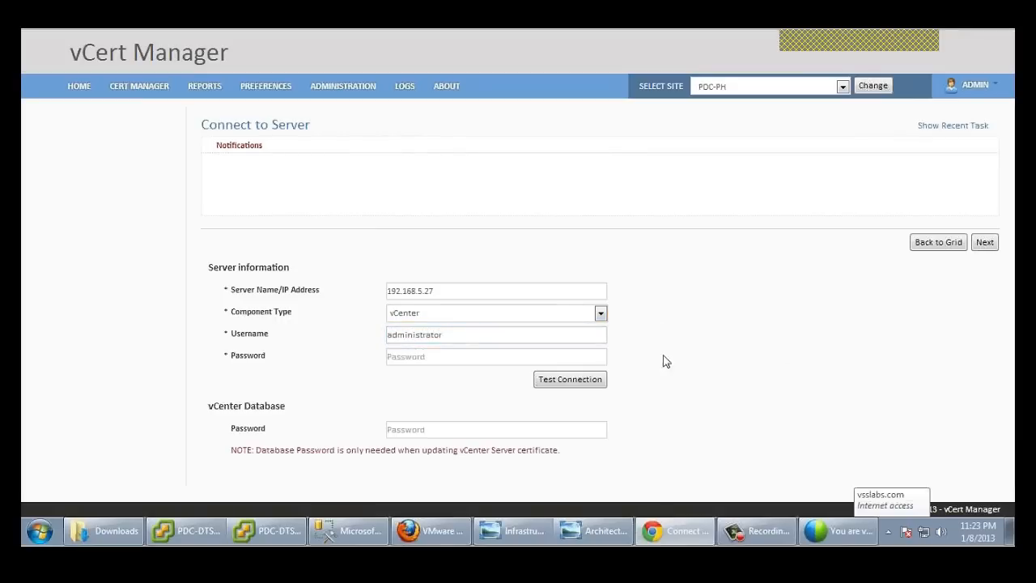
pyautogui.click(543, 355)
pyautogui.write('**')
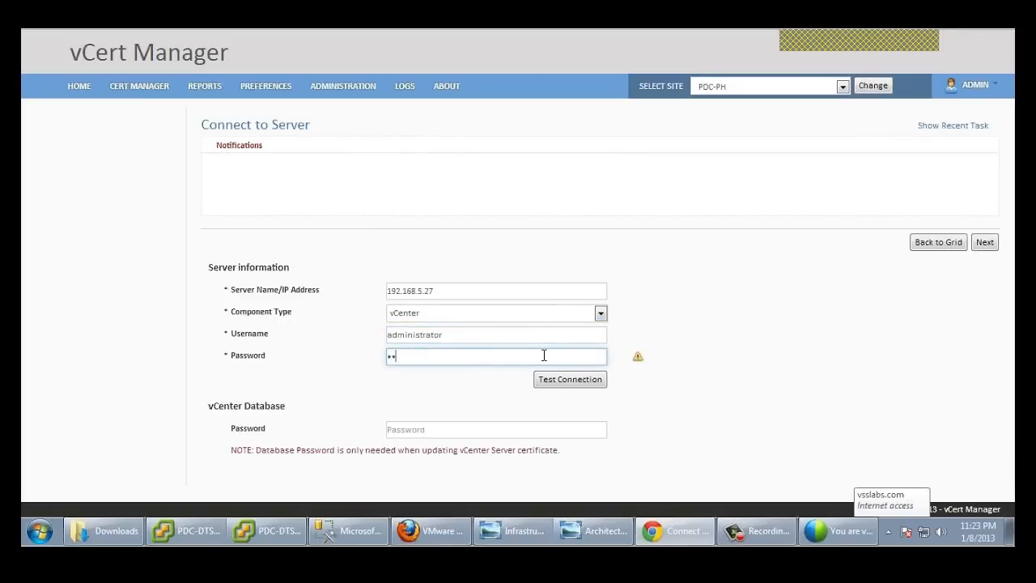
pyautogui.write('*******')
pyautogui.click(583, 380)
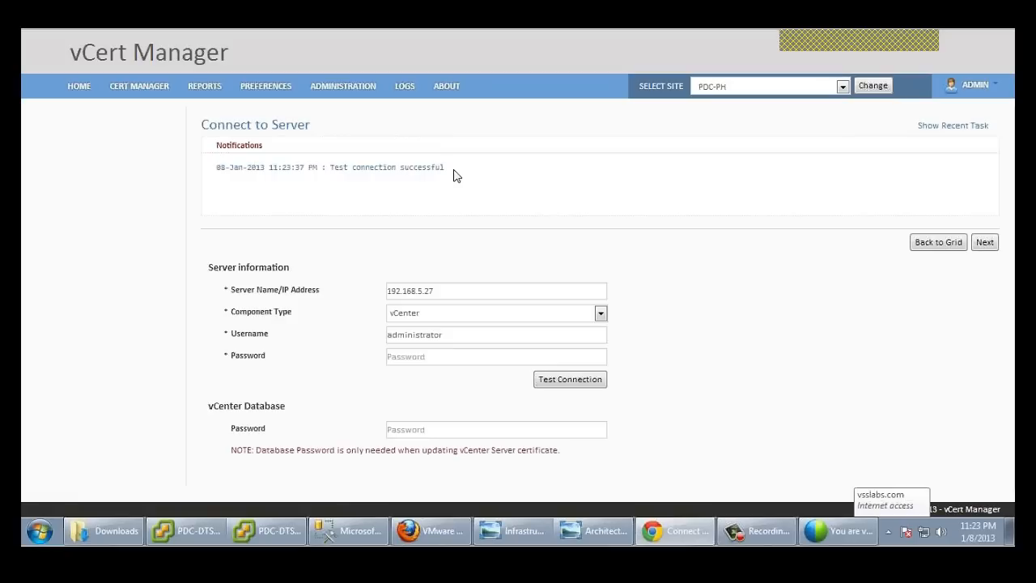
pyautogui.click(446, 357)
pyautogui.write('p••')
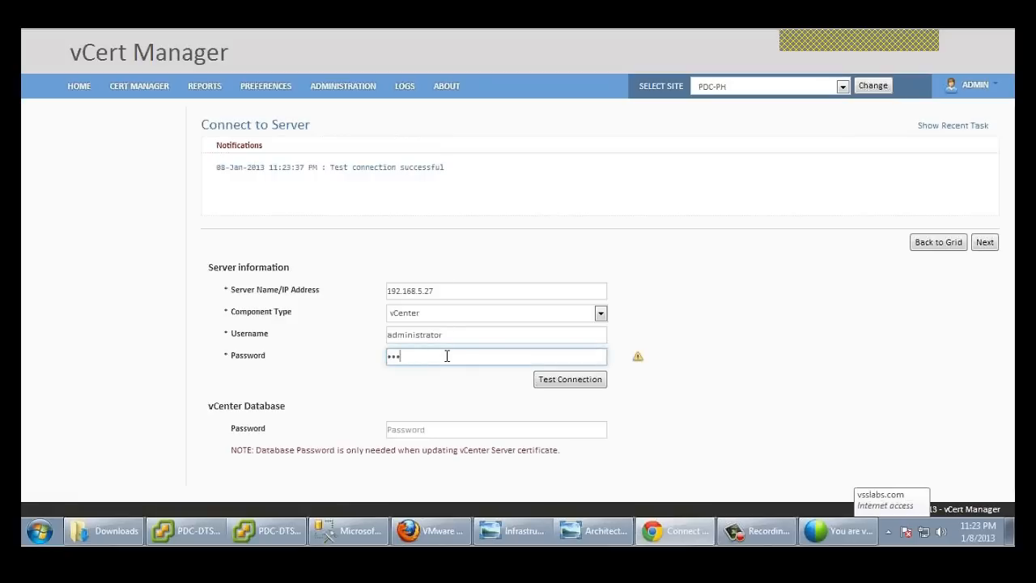
pyautogui.write('••••••')
# Step: Enable Auto Deploy for cluster CLU-02_5.0 and save the new server
pyautogui.click(985, 245)
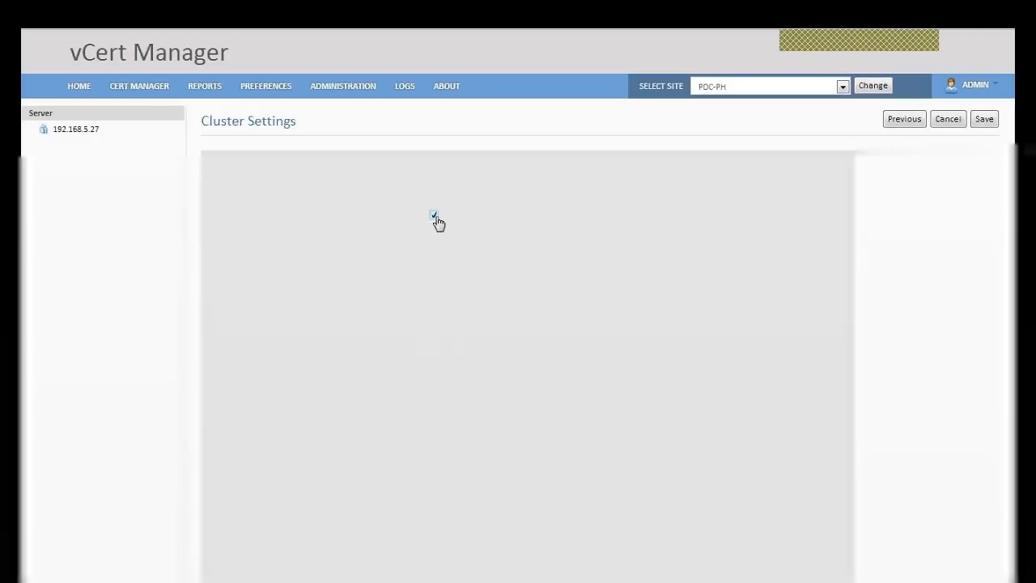
pyautogui.click(434, 216)
pyautogui.click(985, 120)
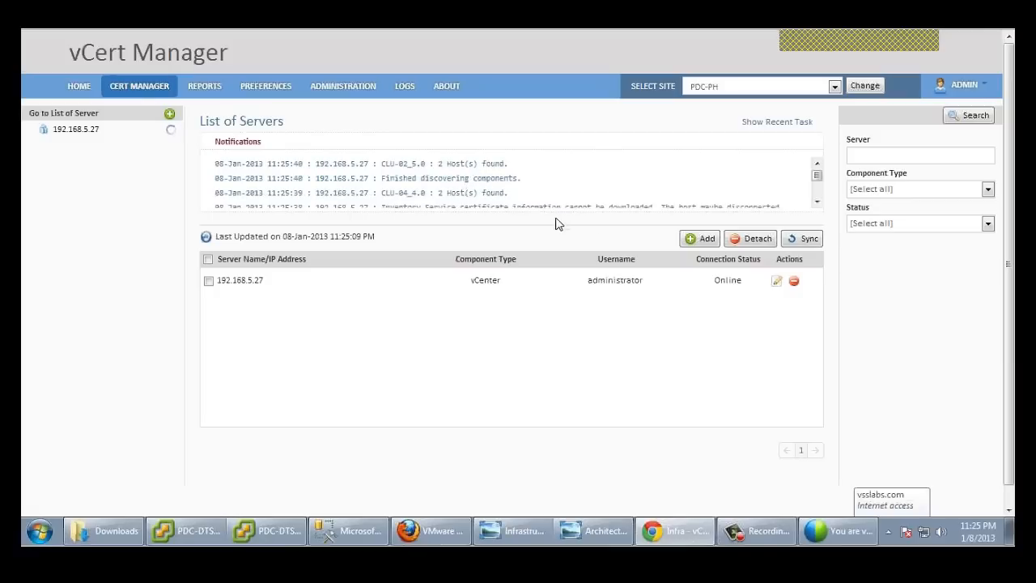
# Step: Start a new server entry for 192.168.5.23 with component type vCenter
pyautogui.click(698, 238)
pyautogui.click(495, 290)
pyautogui.write('1')
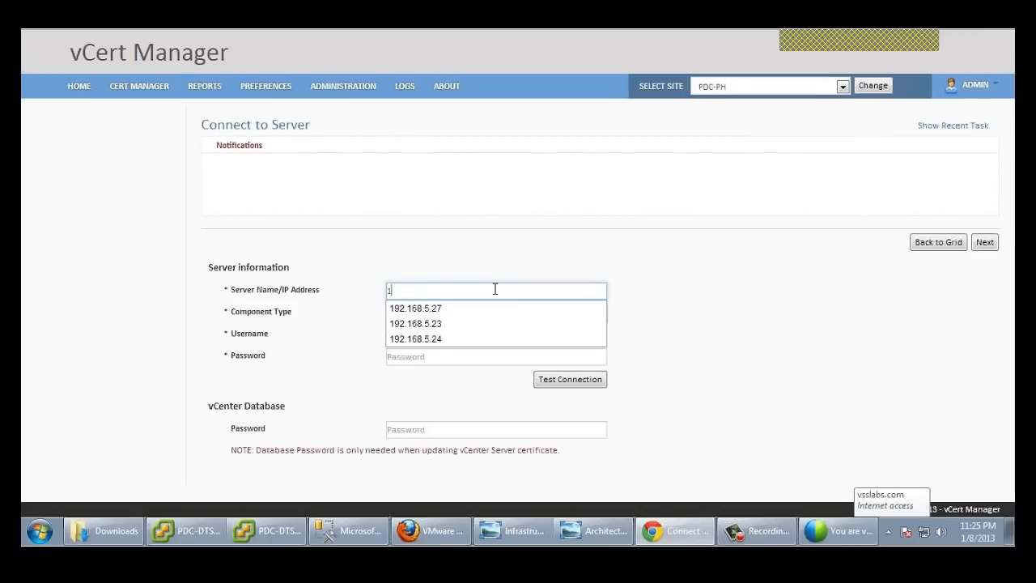
pyautogui.write('92.168.5.23')
pyautogui.click(720, 287)
pyautogui.click(539, 315)
pyautogui.click(496, 338)
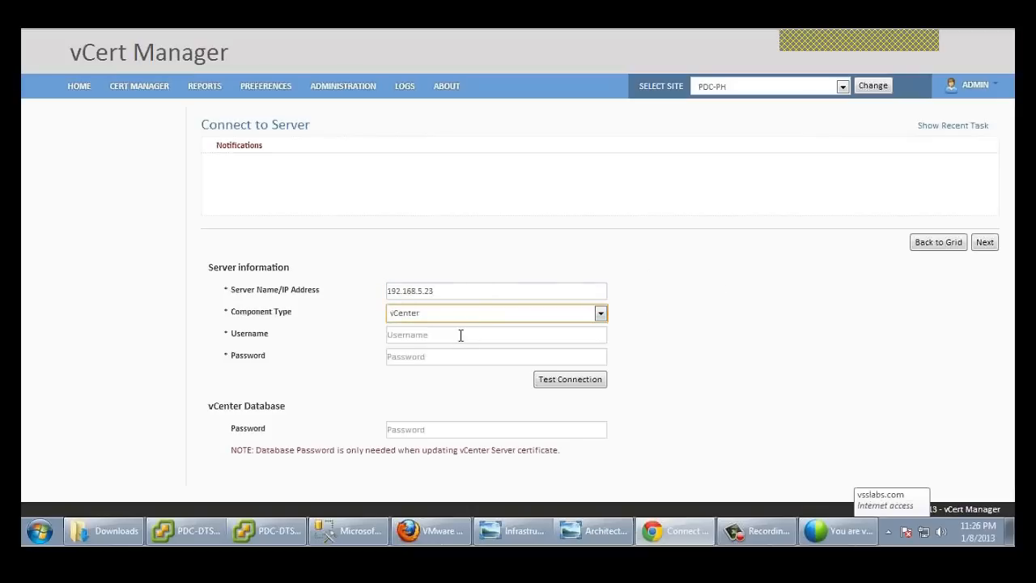
# Step: Add administrator credentials and save 192.168.5.23 without Auto Deploy
pyautogui.click(449, 333)
pyautogui.write('administrator')
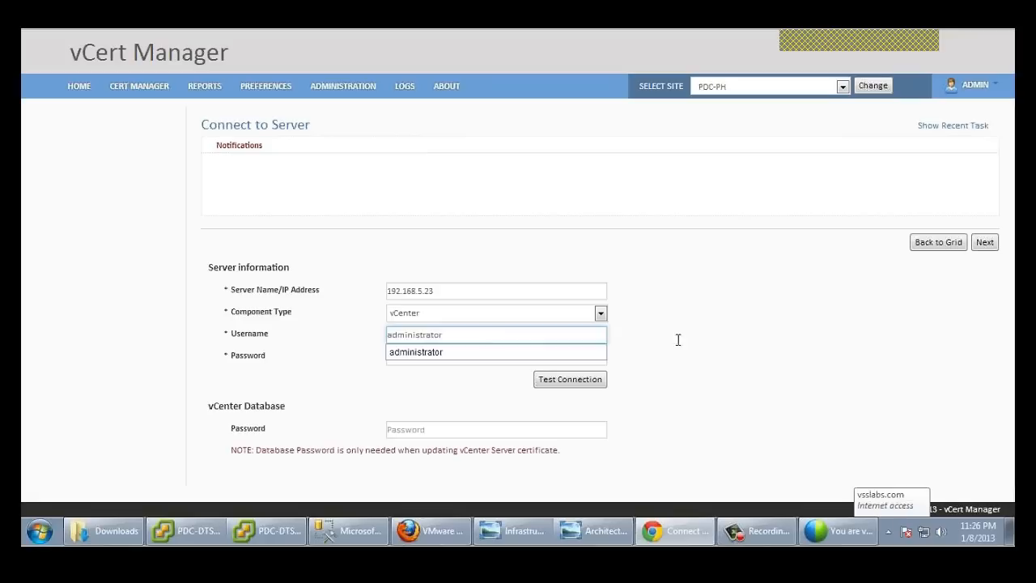
pyautogui.click(480, 356)
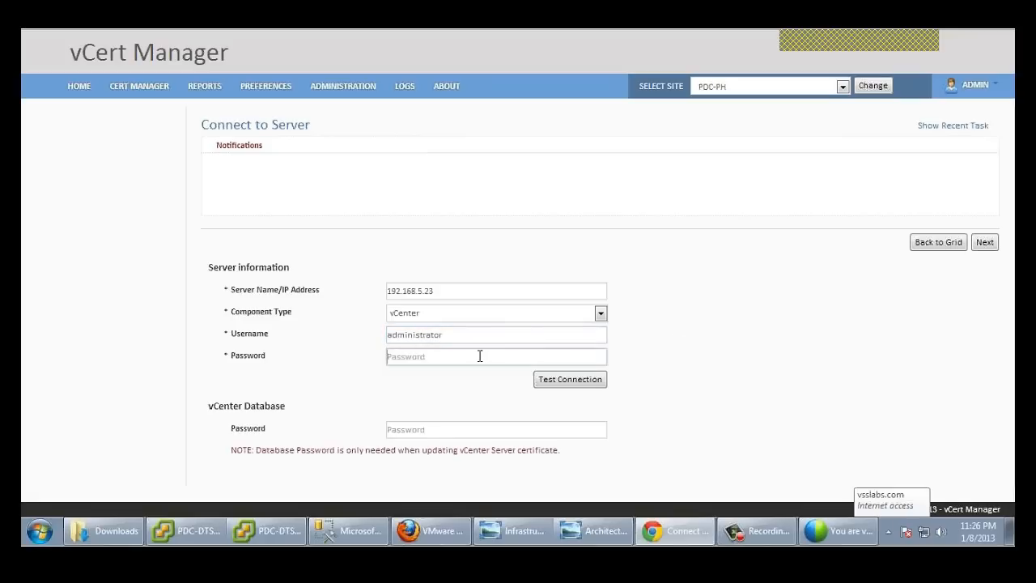
pyautogui.write('password')
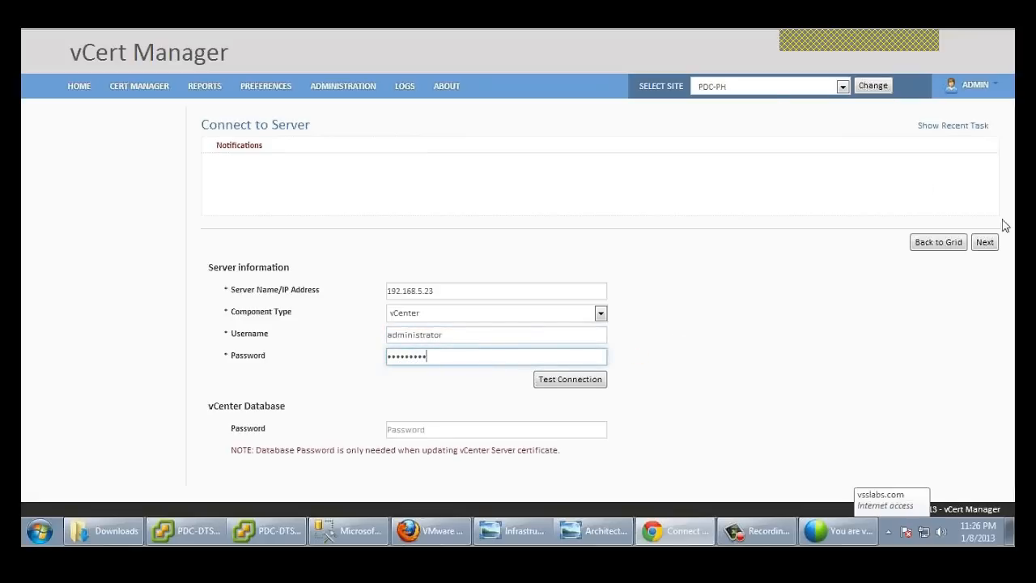
pyautogui.click(986, 244)
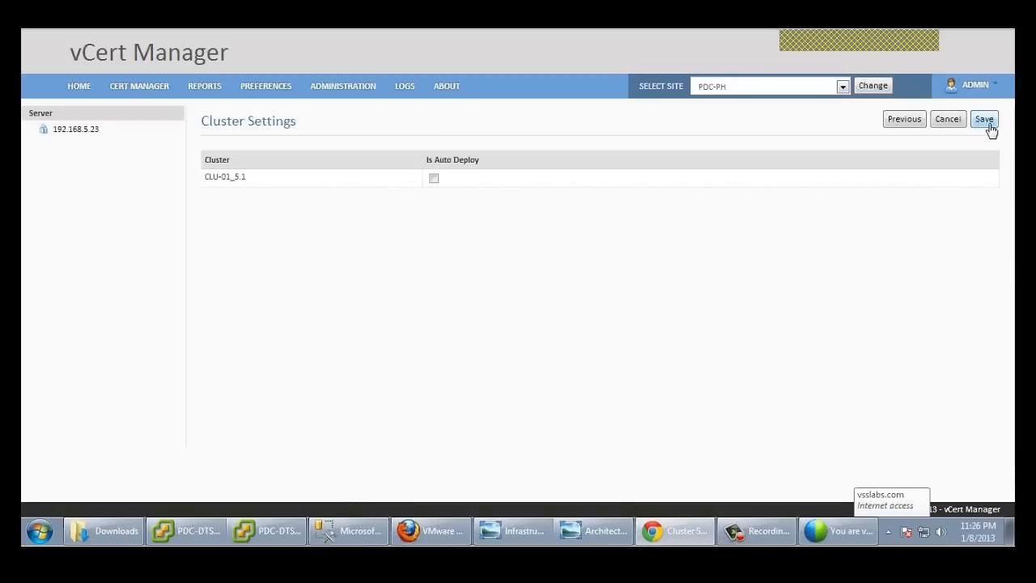
pyautogui.click(988, 124)
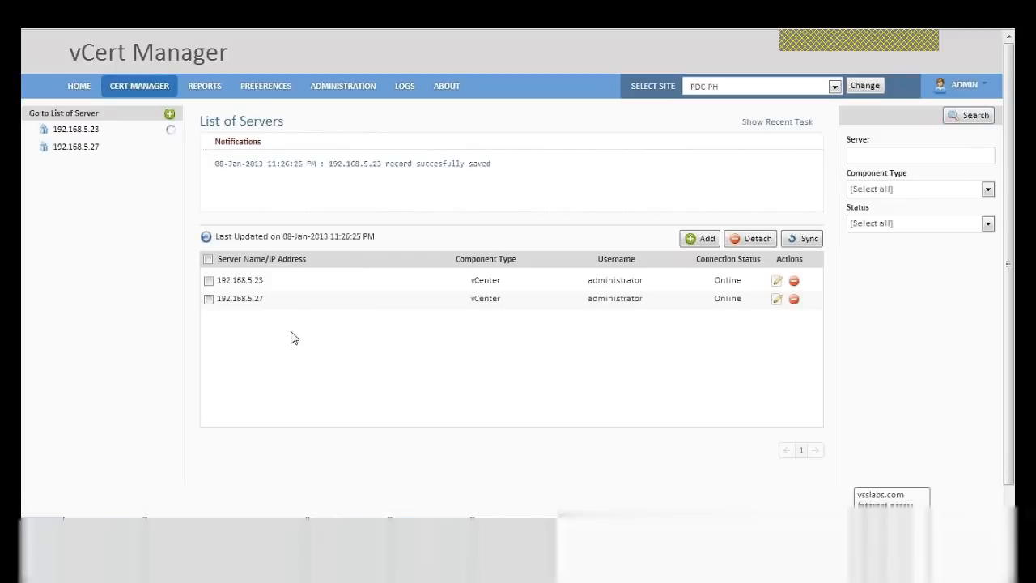
# Step: Open Host(6) under 192.168.5.27 and expand clusters CLU-02_5.0, CLU-04_4.0 and CLU-03_4.1
pyautogui.click(89, 152)
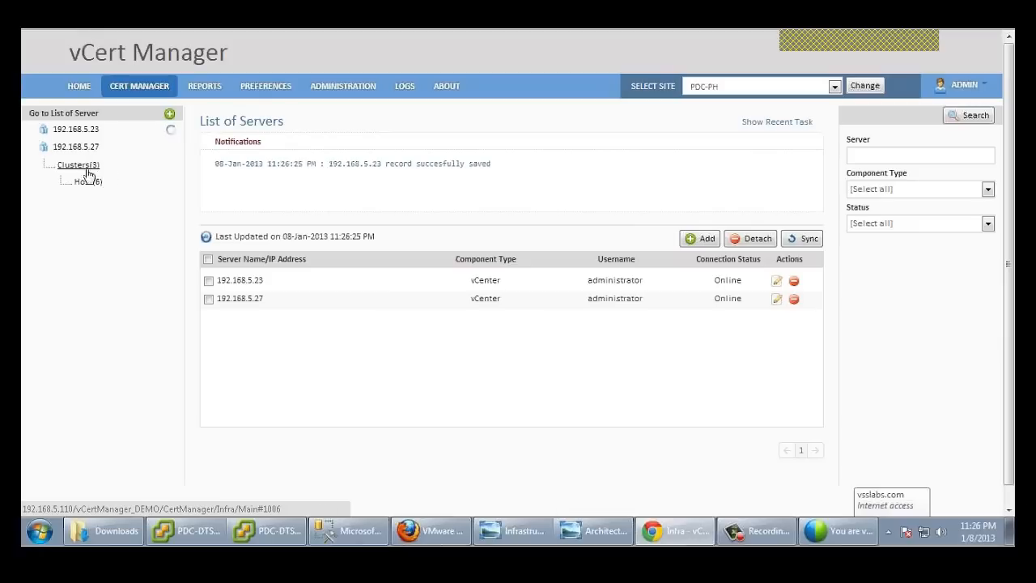
pyautogui.click(87, 185)
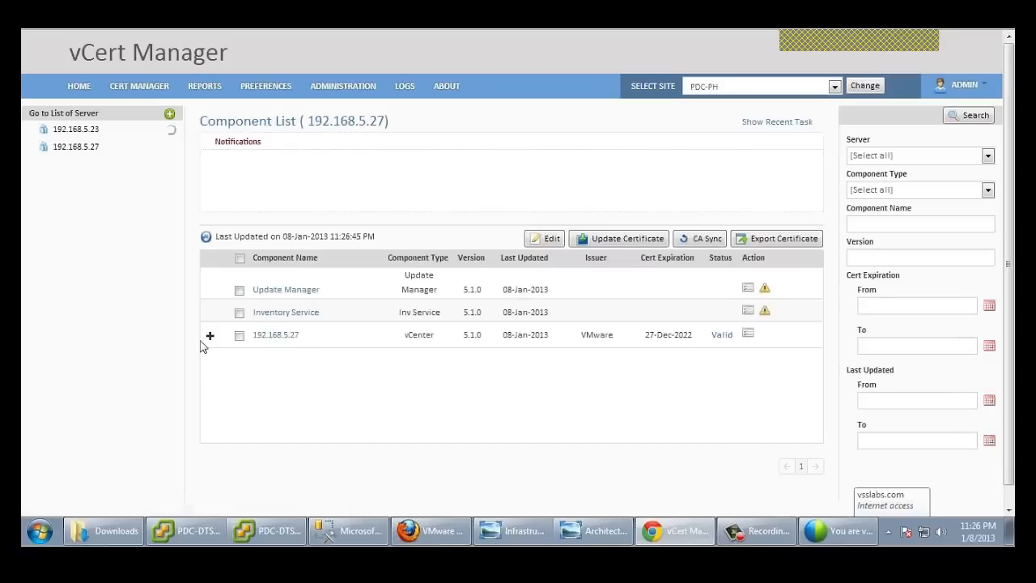
pyautogui.click(210, 335)
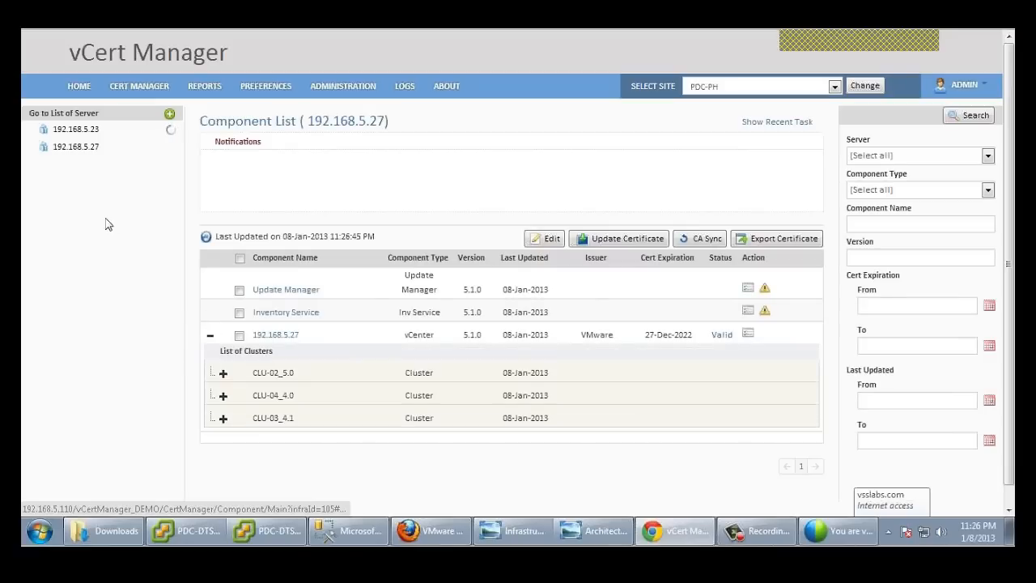
pyautogui.click(223, 373)
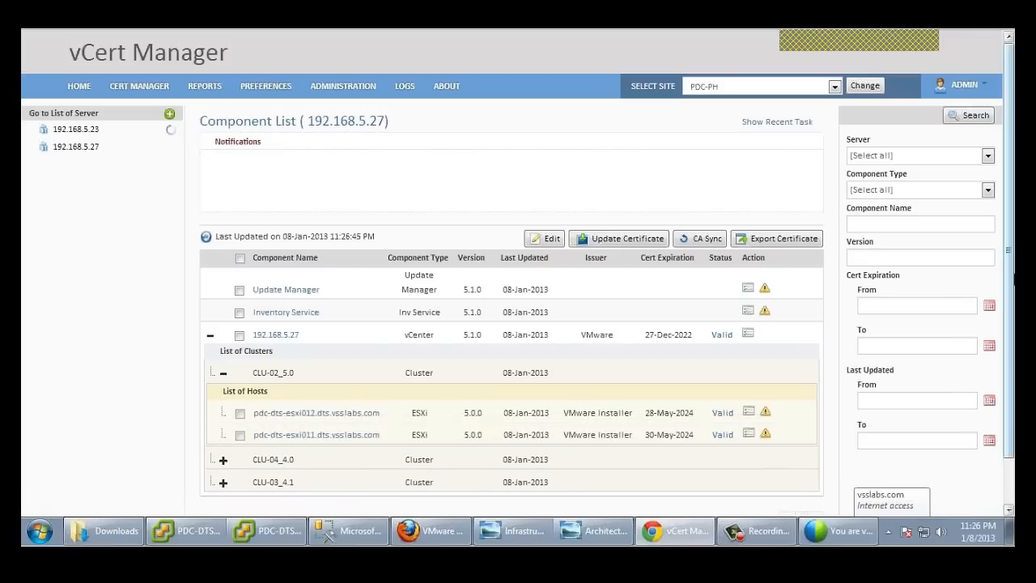
pyautogui.moveTo(1012, 274); pyautogui.dragTo(1012, 285)
pyautogui.click(223, 449)
pyautogui.moveTo(1014, 243); pyautogui.dragTo(1015, 274)
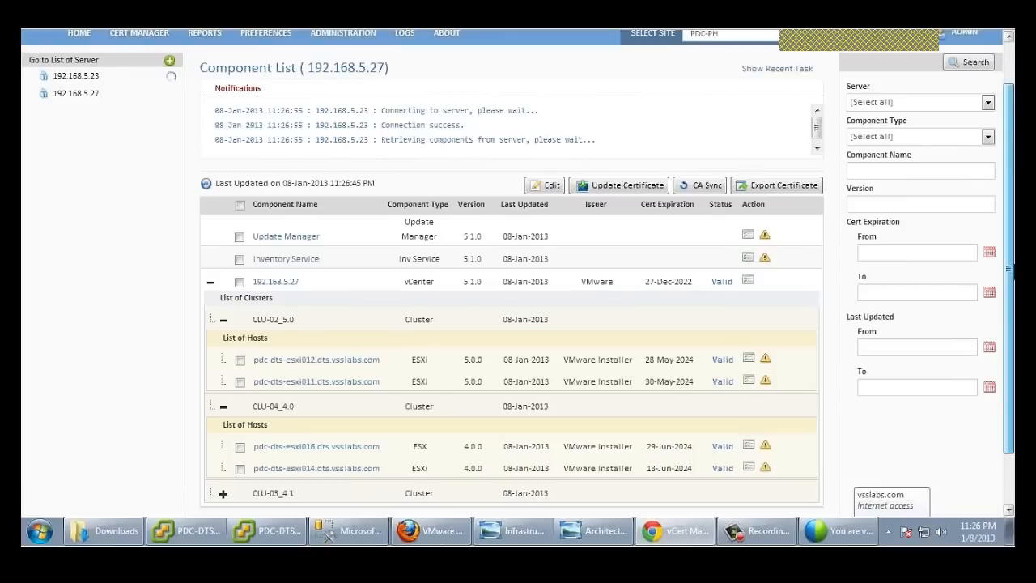
pyautogui.scroll(-2, 268, 429)
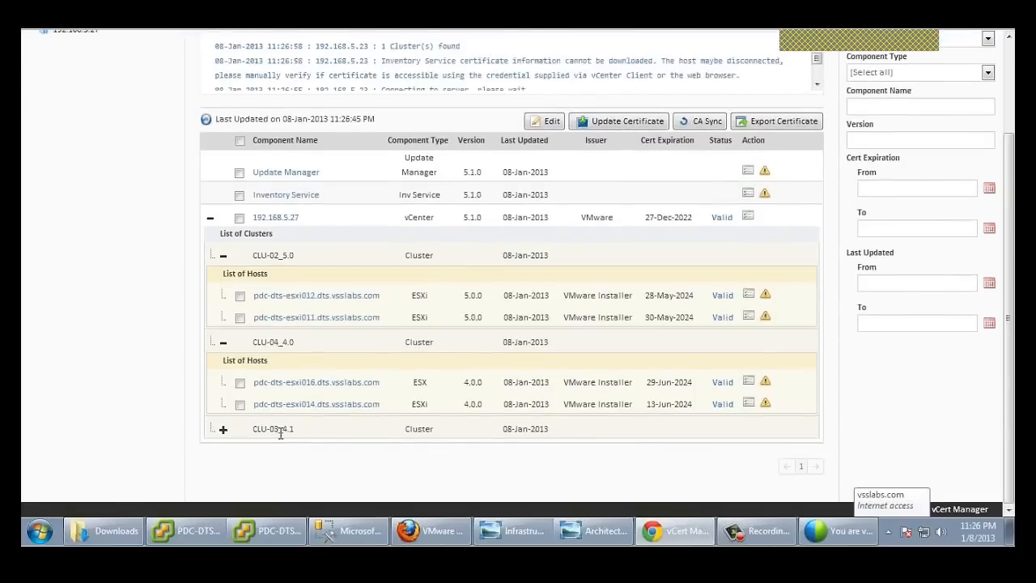
pyautogui.click(223, 431)
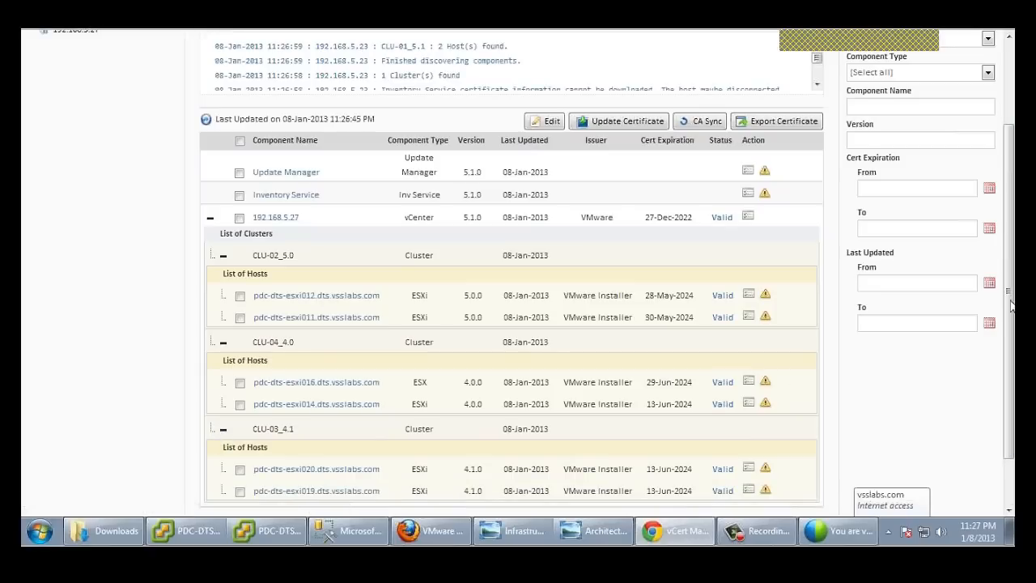
pyautogui.moveTo(1012, 267); pyautogui.dragTo(1010, 305)
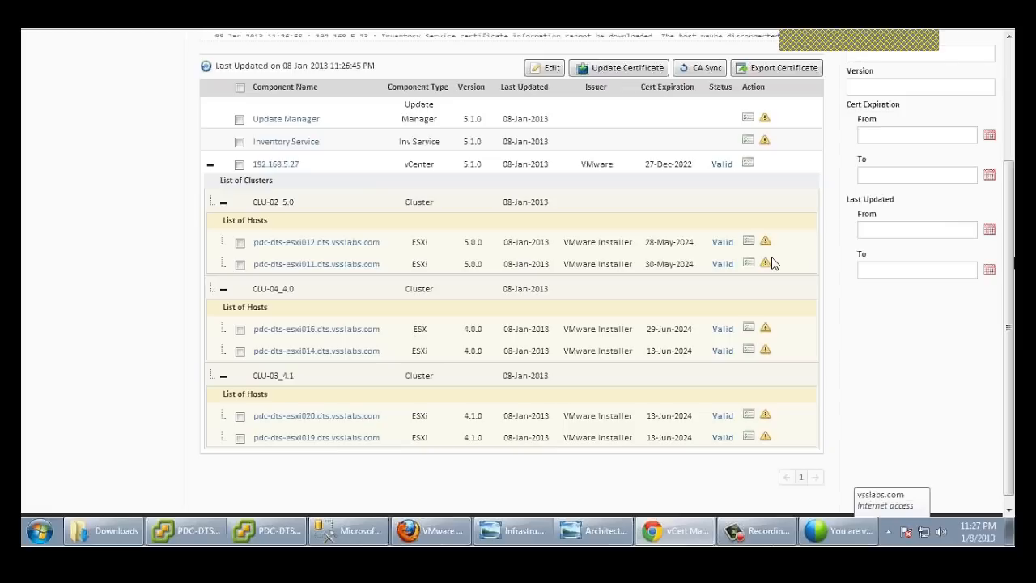
pyautogui.moveTo(767, 243)
# Step: Select the three ESXi hosts and enter bulk username root with the host password
pyautogui.click(240, 244)
pyautogui.click(239, 330)
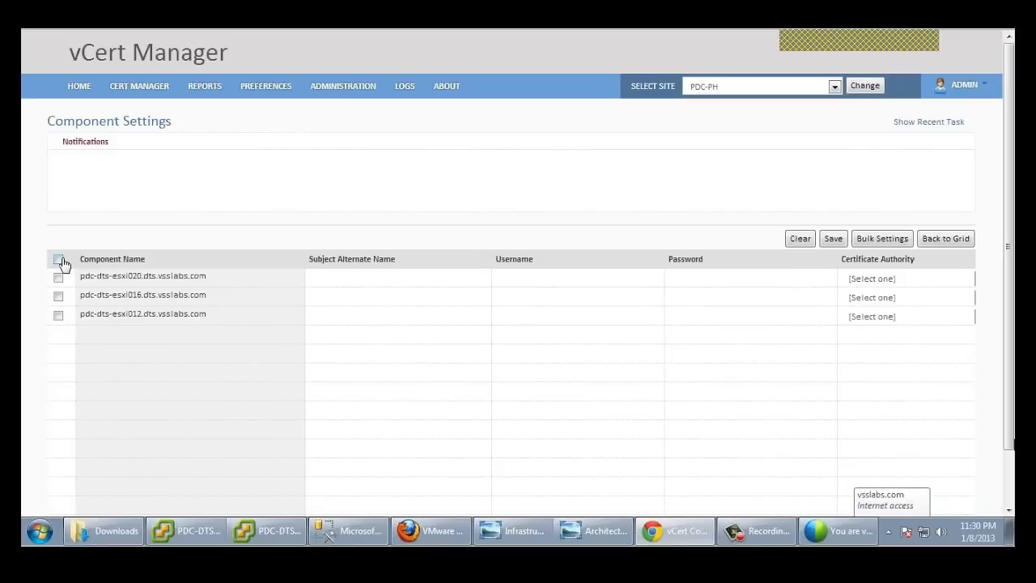
pyautogui.click(58, 259)
pyautogui.click(884, 245)
pyautogui.click(548, 240)
pyautogui.write('root')
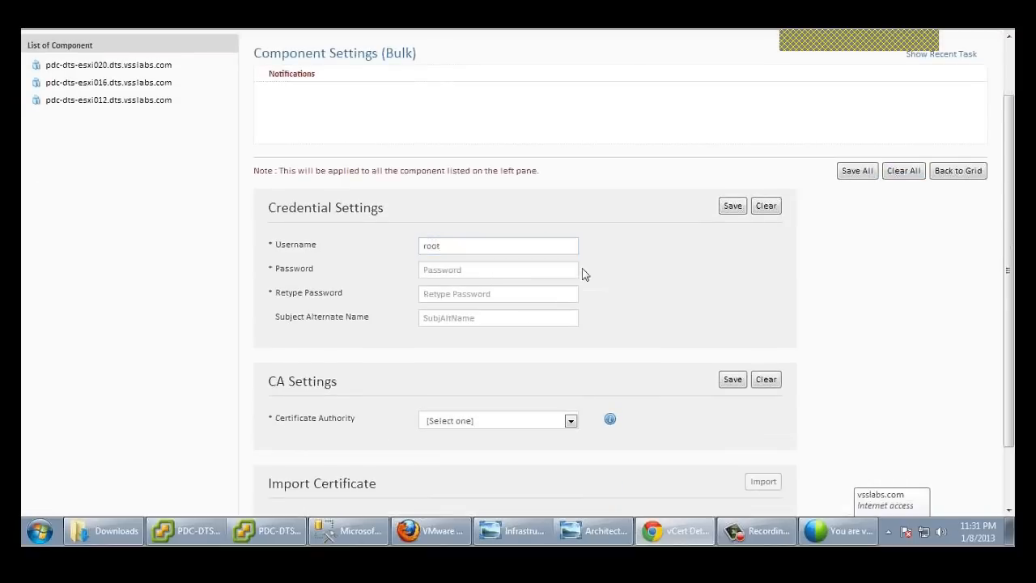
pyautogui.click(533, 268)
pyautogui.write('vmware')
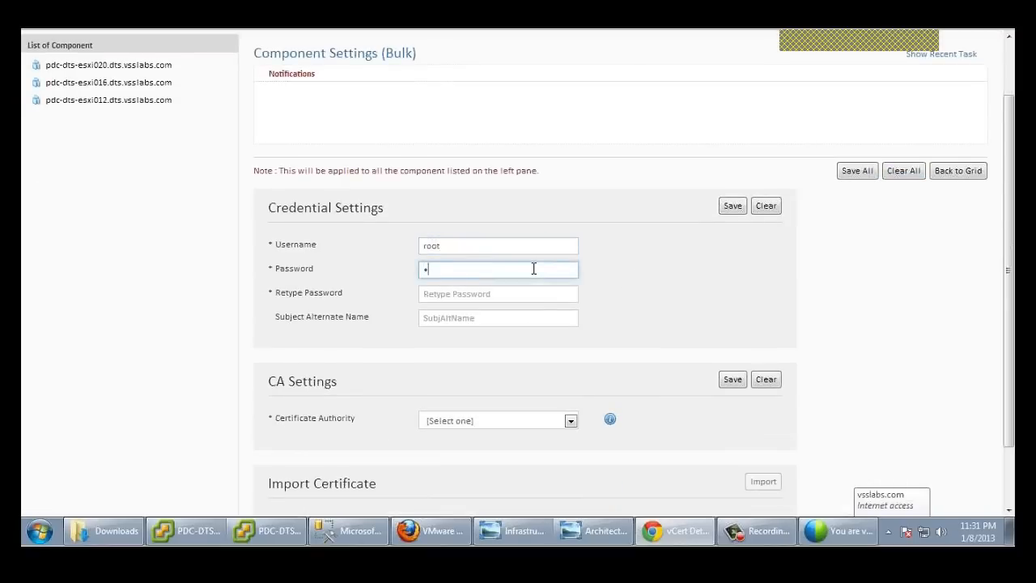
pyautogui.write('123')
pyautogui.click(548, 290)
pyautogui.write('vmware1')
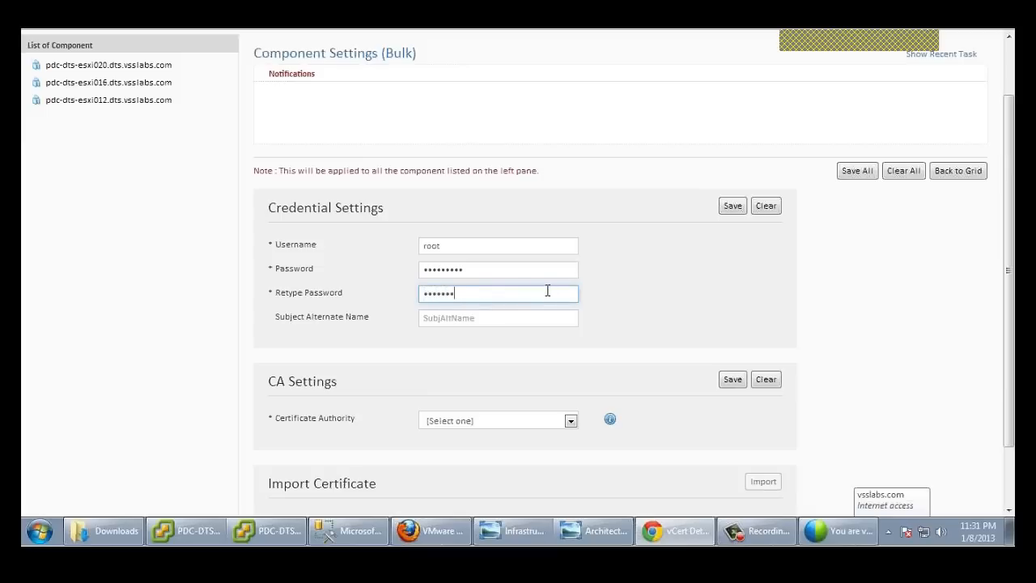
# Step: Choose Enterprise CA and apply the bulk settings to all three hosts
pyautogui.click(571, 423)
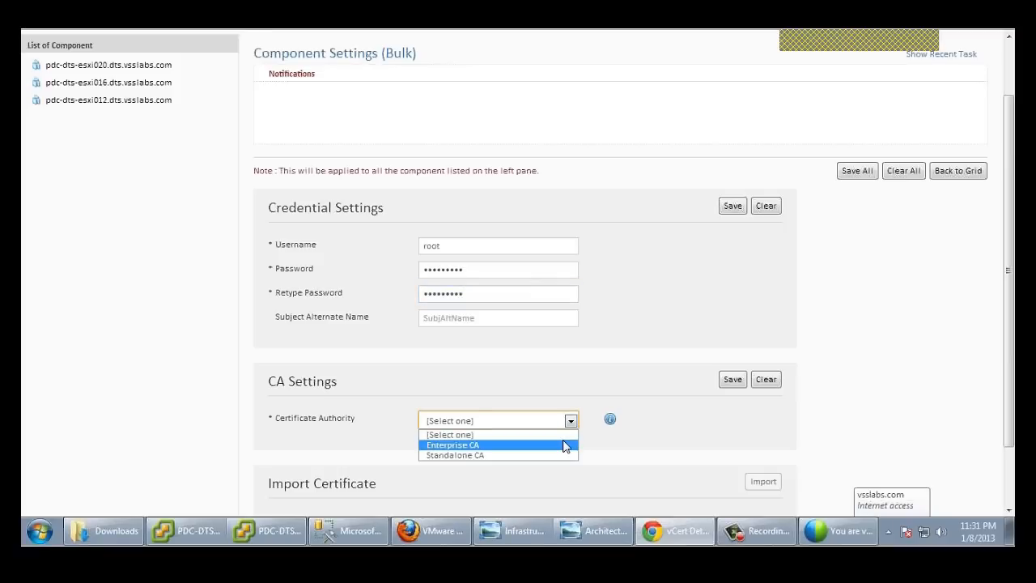
pyautogui.click(566, 446)
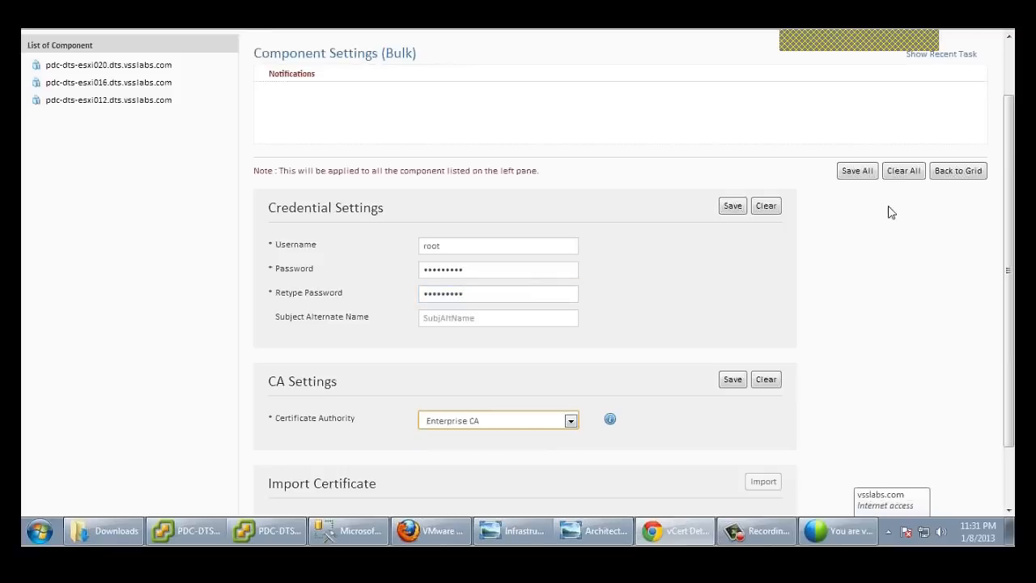
pyautogui.click(856, 174)
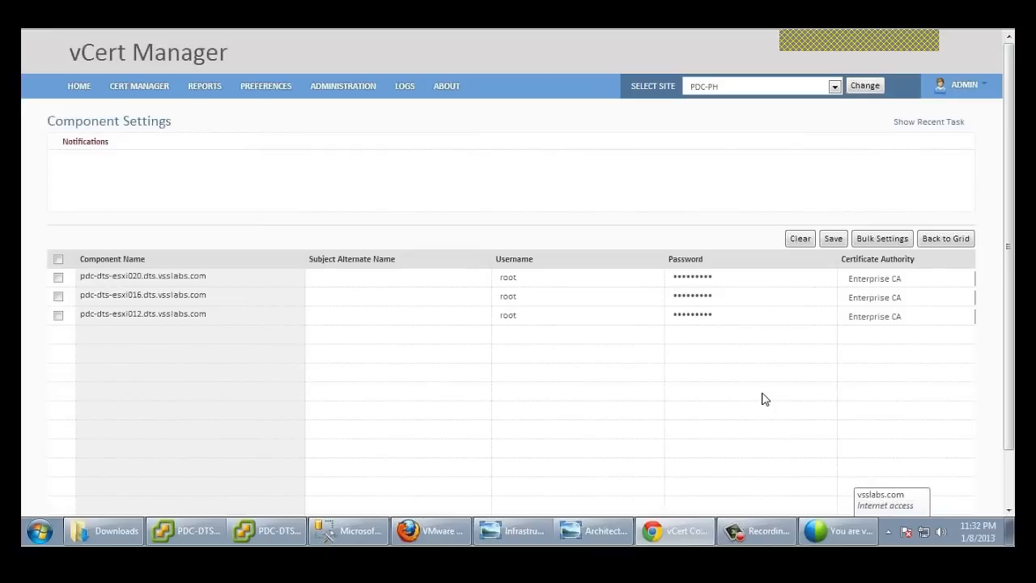
# Step: Switch host esxi020 to Standalone CA and save the component settings
pyautogui.click(965, 280)
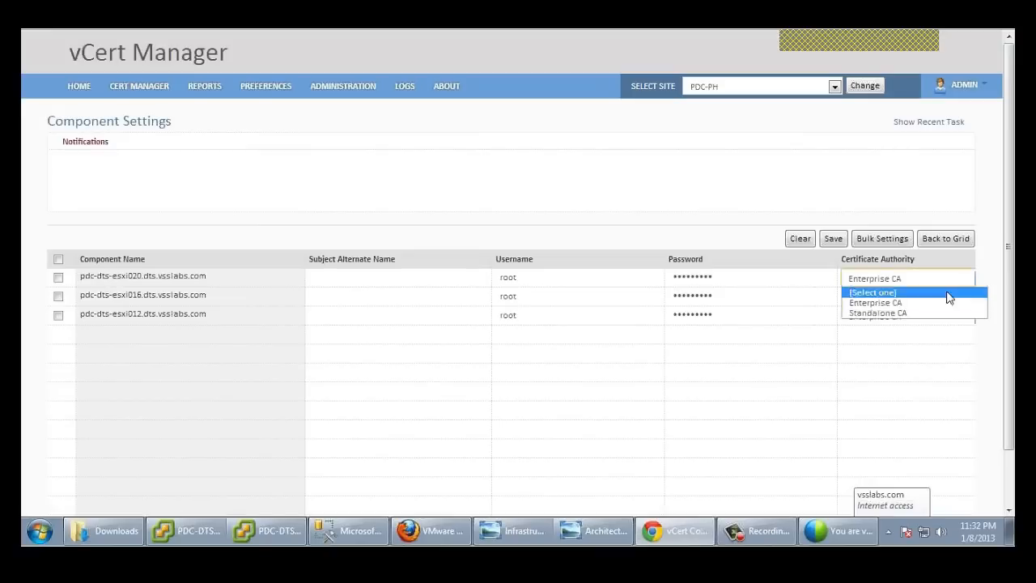
pyautogui.click(907, 313)
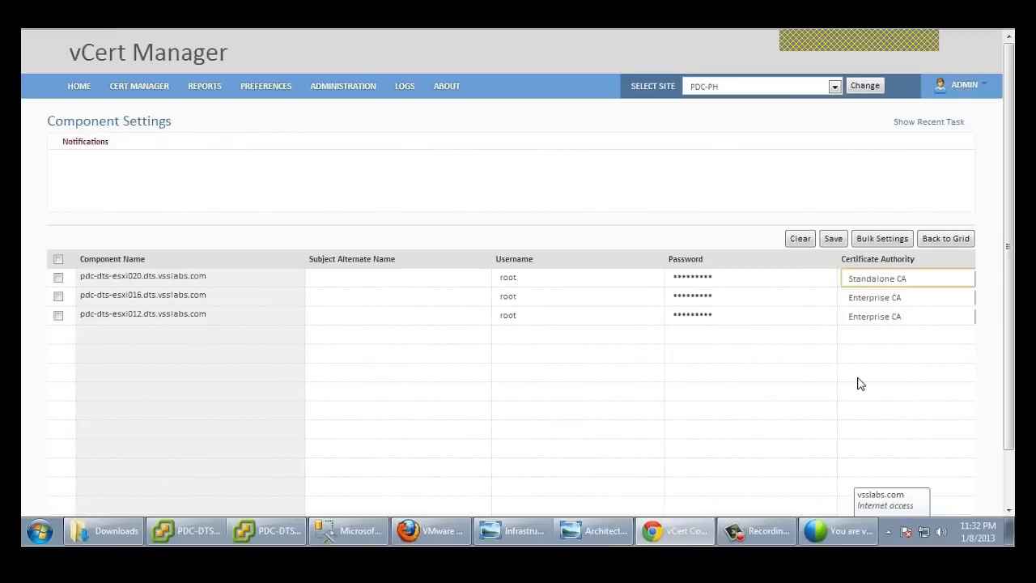
pyautogui.click(834, 243)
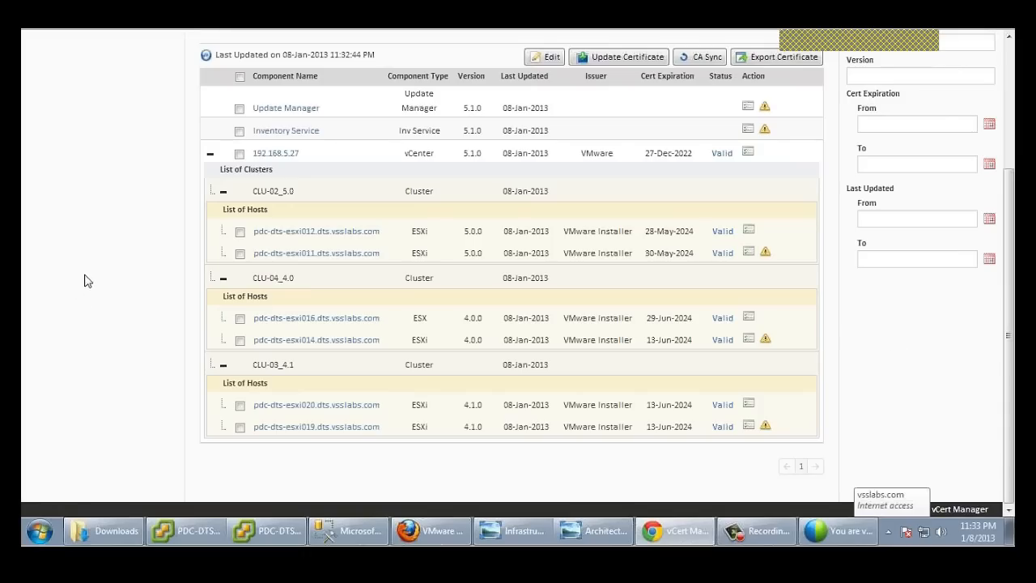
# Step: Tick hosts esxi012, esxi016 and esxi020 and run Update Certificate on them
pyautogui.click(240, 232)
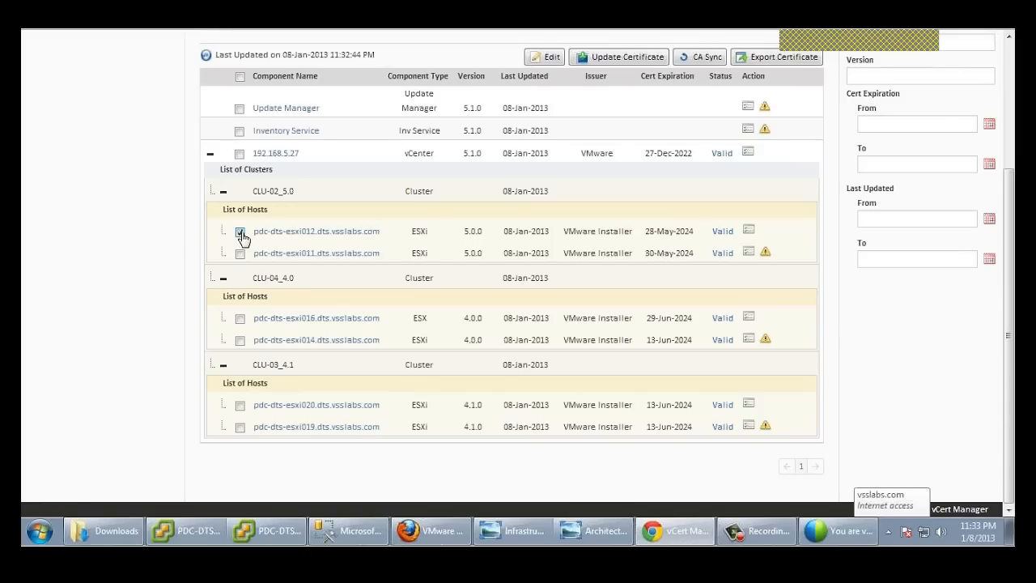
pyautogui.click(240, 319)
pyautogui.click(240, 406)
pyautogui.click(645, 58)
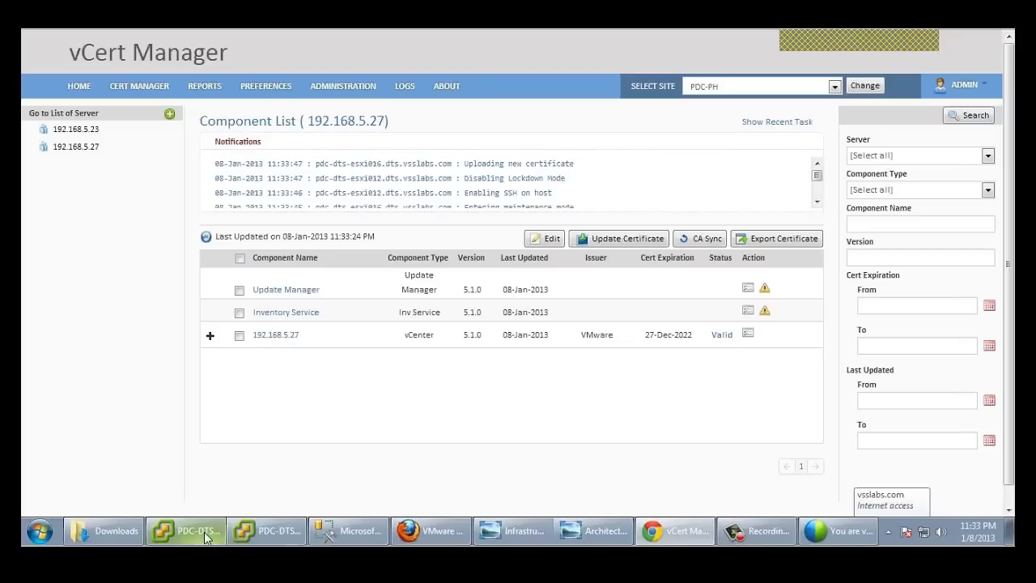
pyautogui.moveTo(198, 534)
pyautogui.click(222, 474)
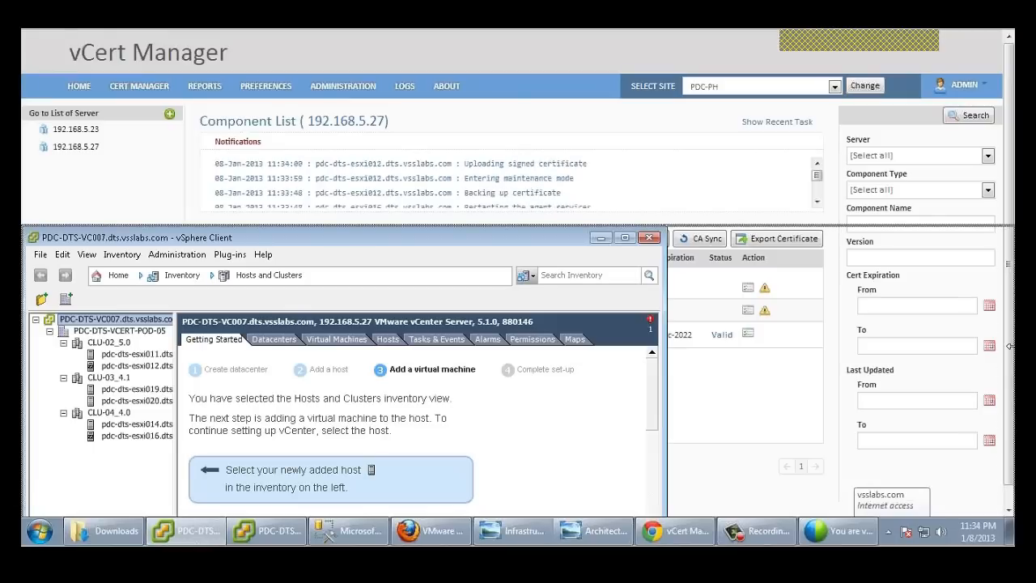
pyautogui.moveTo(1010, 347); pyautogui.dragTo(1011, 346)
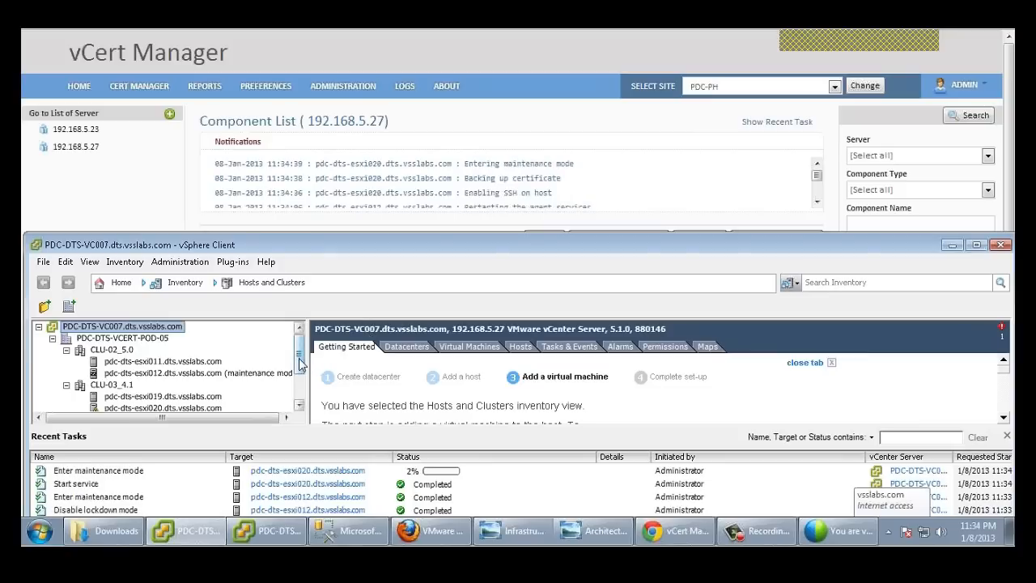
pyautogui.moveTo(306, 364); pyautogui.dragTo(301, 374)
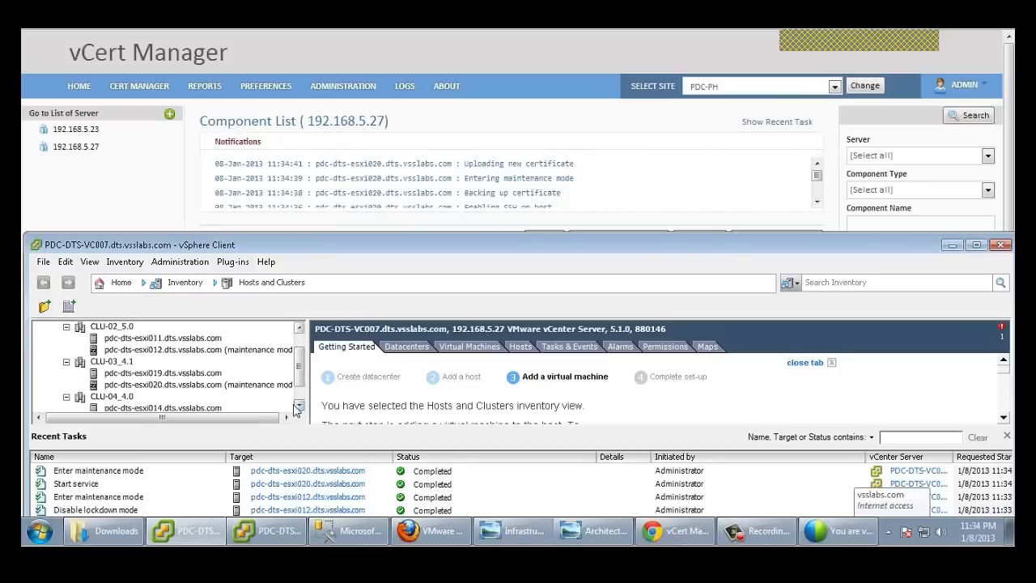
pyautogui.click(299, 406)
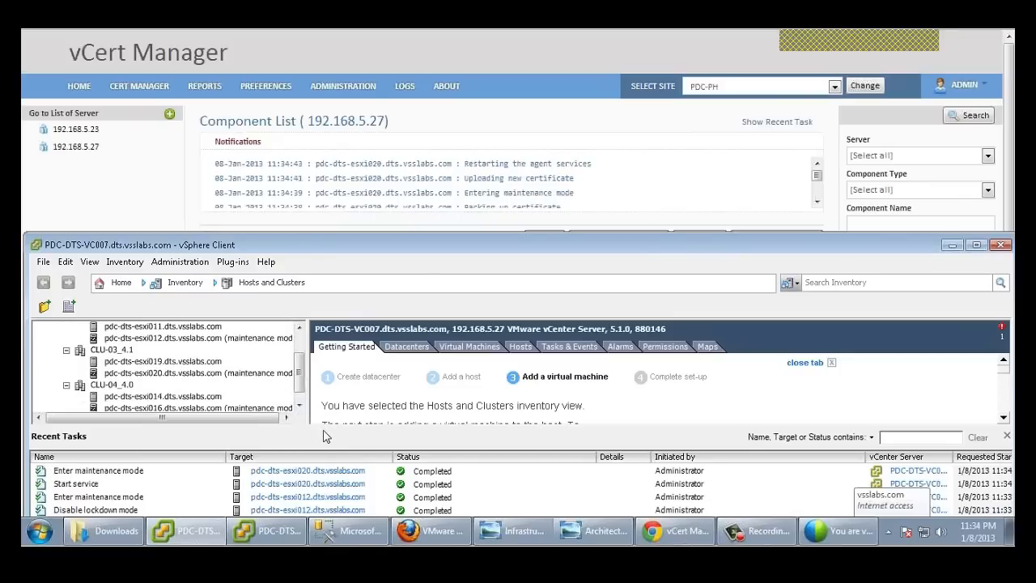
pyautogui.moveTo(328, 428); pyautogui.dragTo(324, 444)
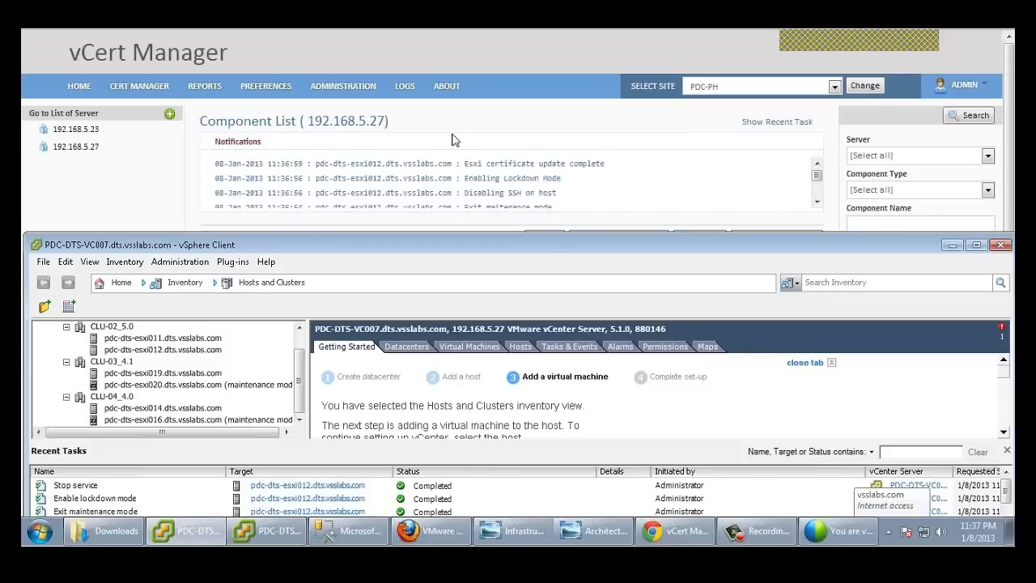
pyautogui.moveTo(606, 165); pyautogui.dragTo(267, 164)
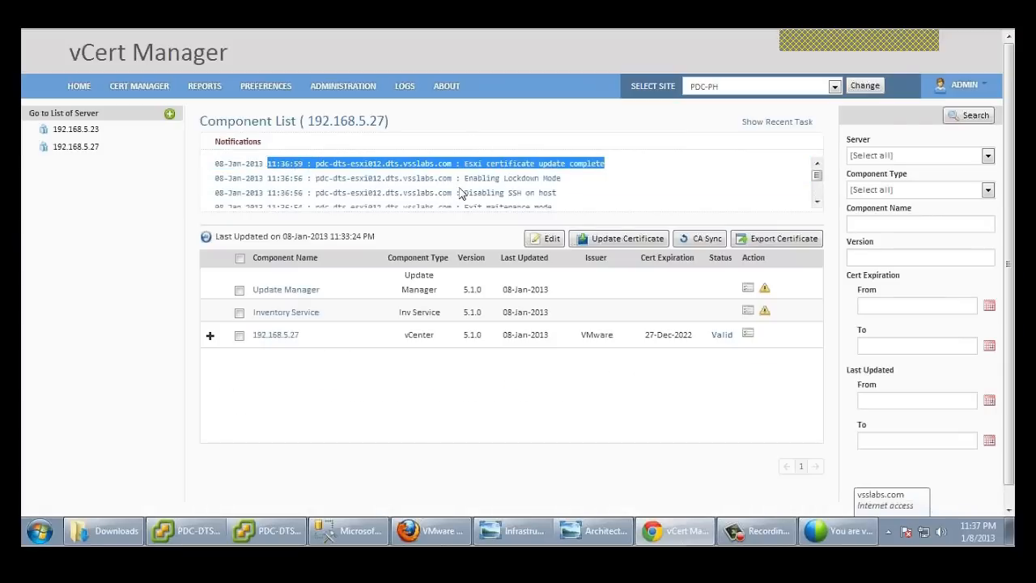
pyautogui.click(619, 167)
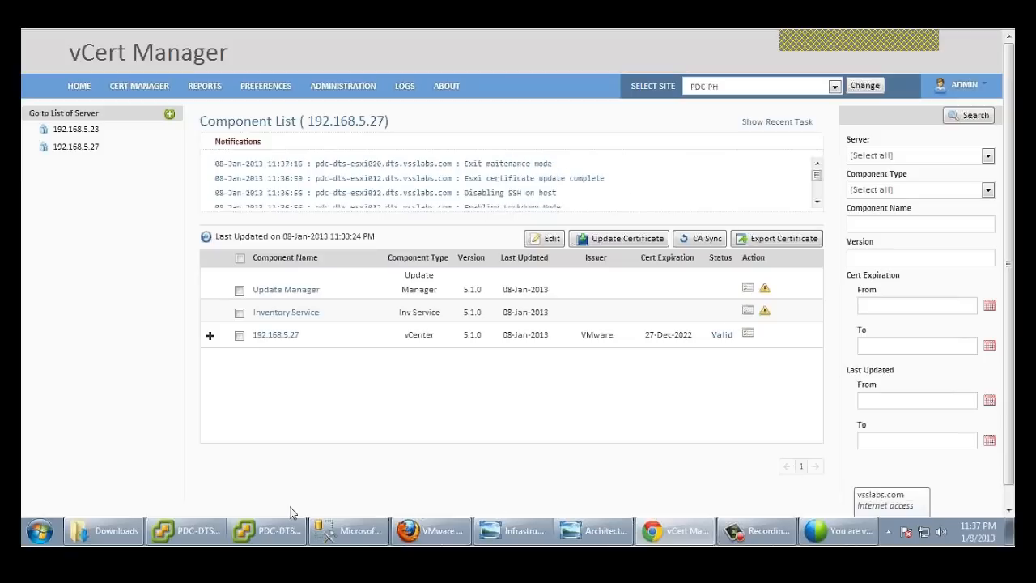
pyautogui.moveTo(247, 539)
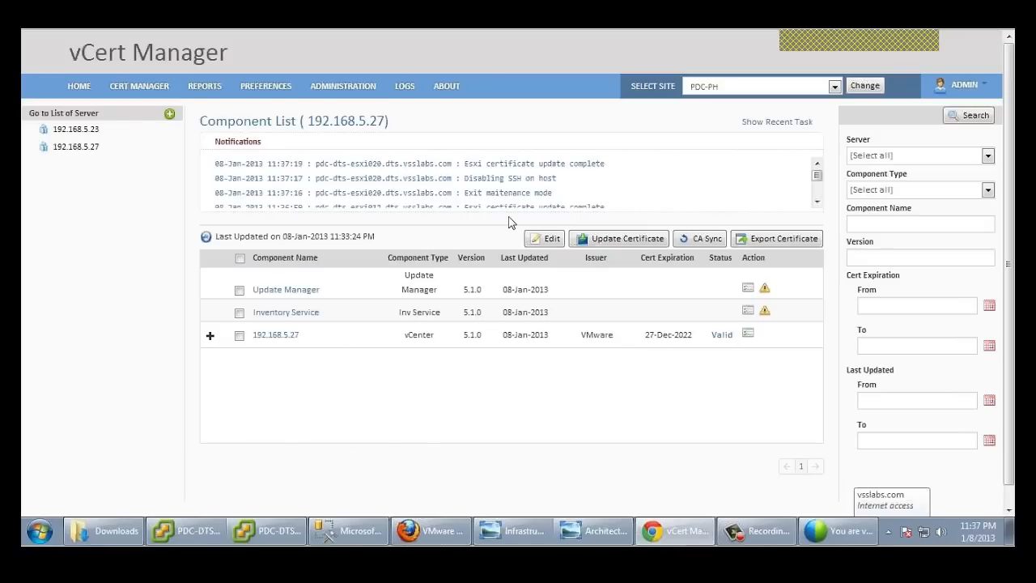
pyautogui.click(189, 539)
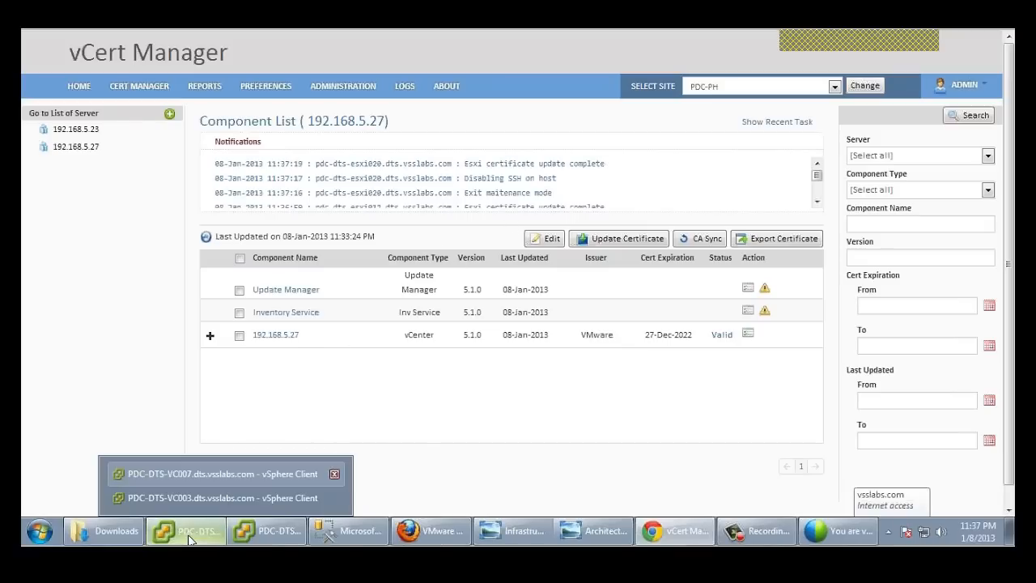
pyautogui.click(166, 471)
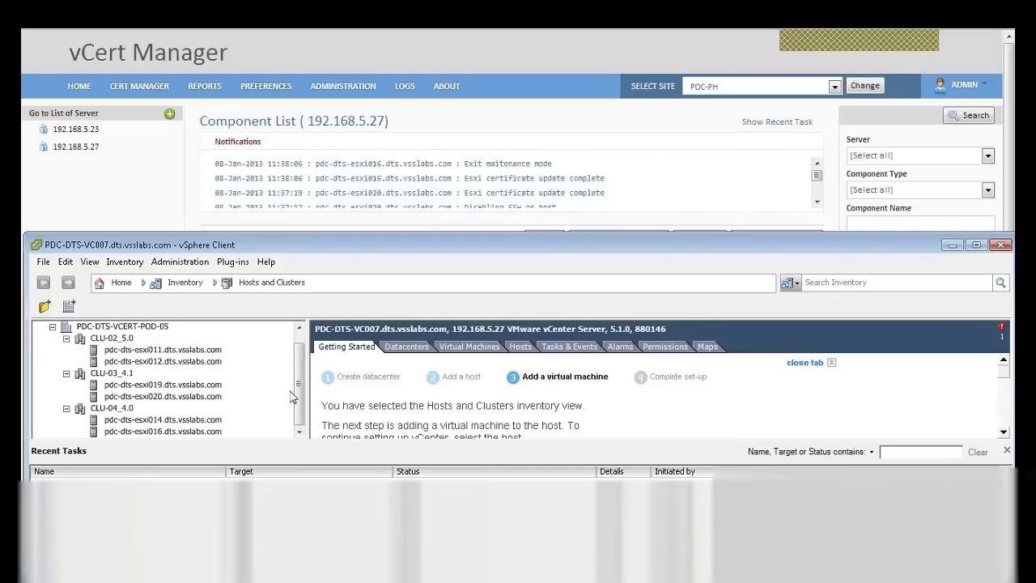
pyautogui.click(160, 202)
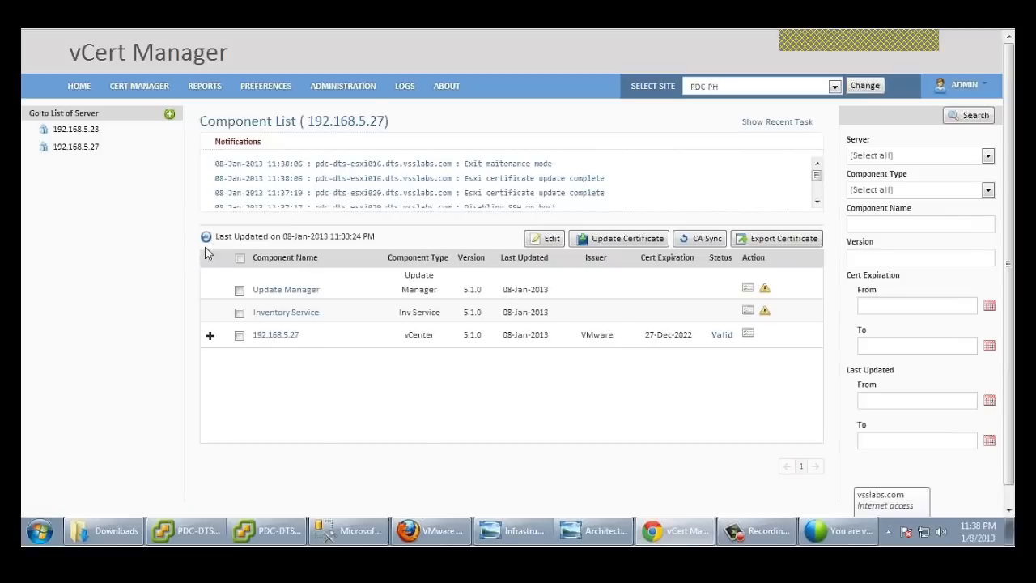
# Step: Refresh the list and expand CLU-02_5.0, CLU-04_4.0 and CLU-03_4.1 under 192.168.5.27
pyautogui.click(205, 236)
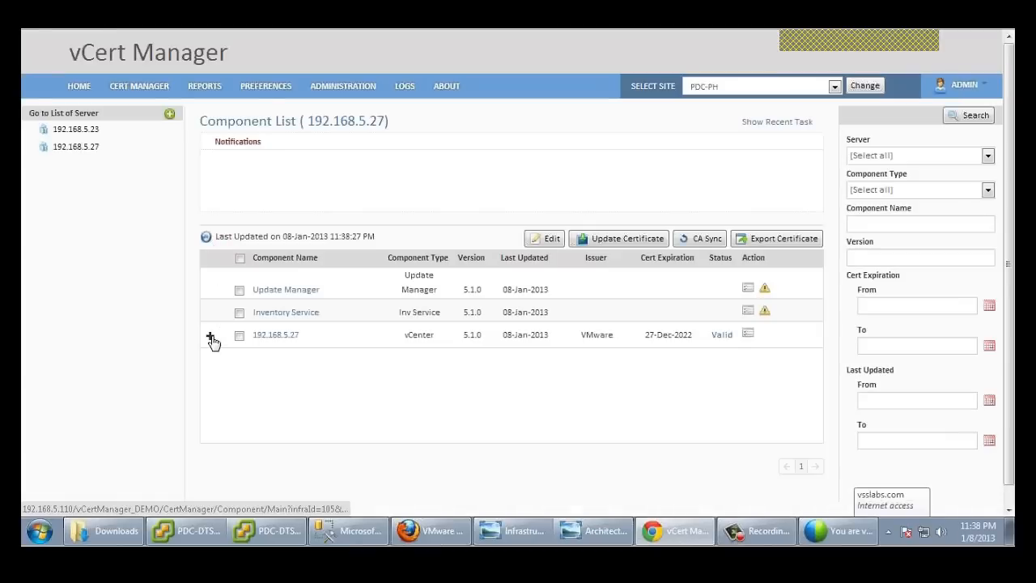
pyautogui.click(210, 334)
pyautogui.click(223, 373)
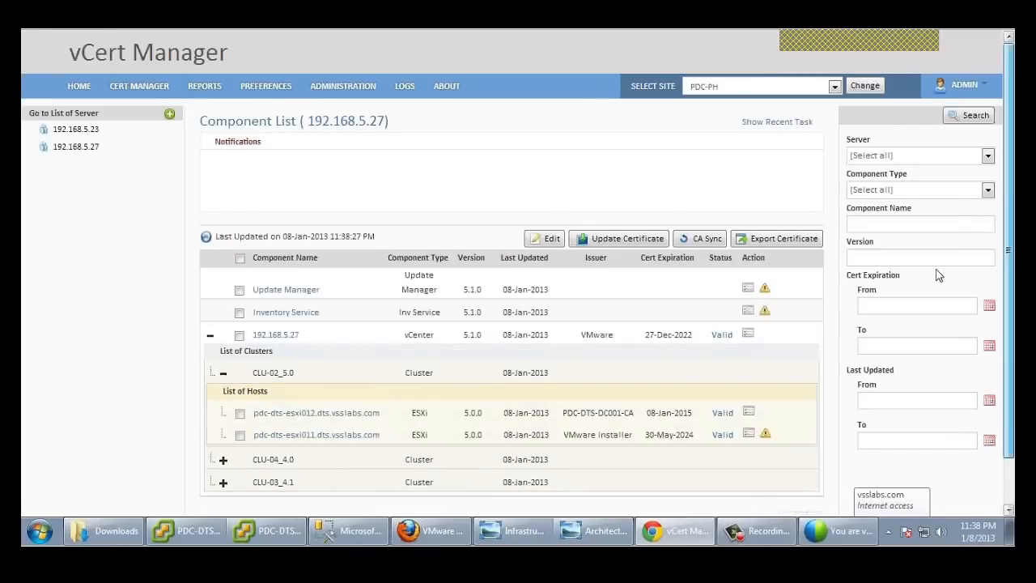
pyautogui.scroll(-1, 938, 275)
pyautogui.click(224, 409)
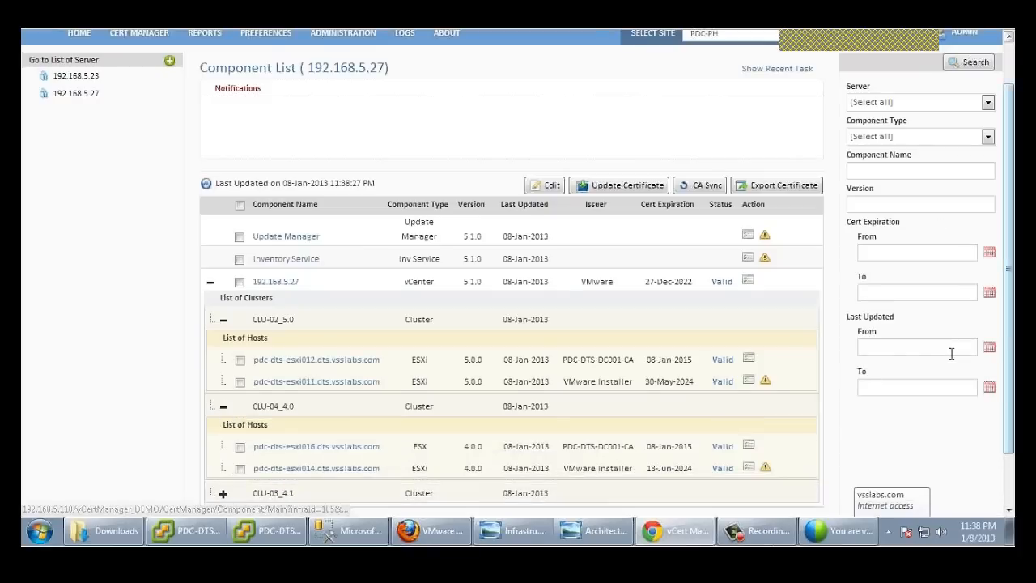
pyautogui.scroll(-1, 952, 354)
pyautogui.scroll(-1, 1011, 322)
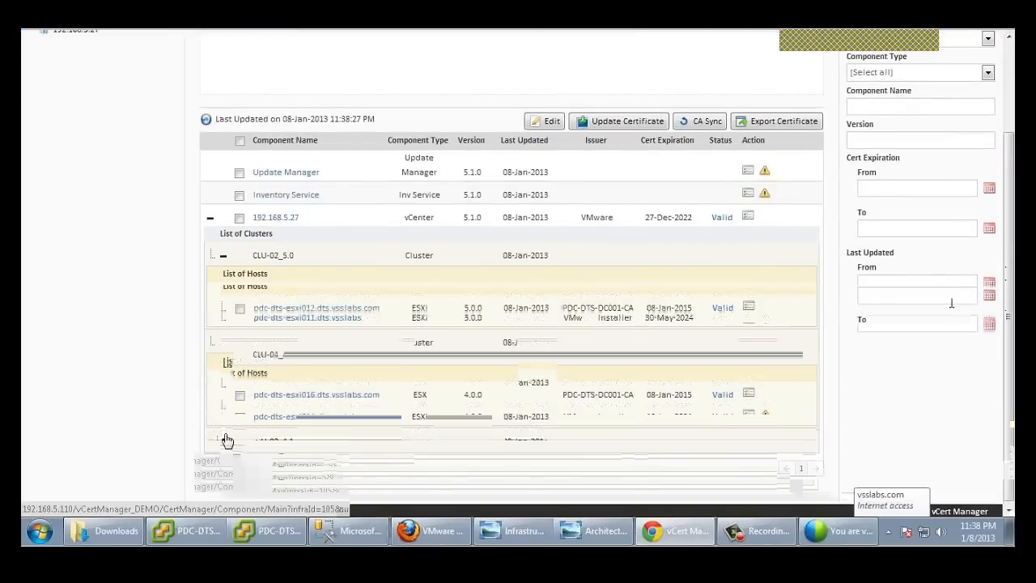
pyautogui.click(224, 441)
pyautogui.scroll(-1, 1010, 383)
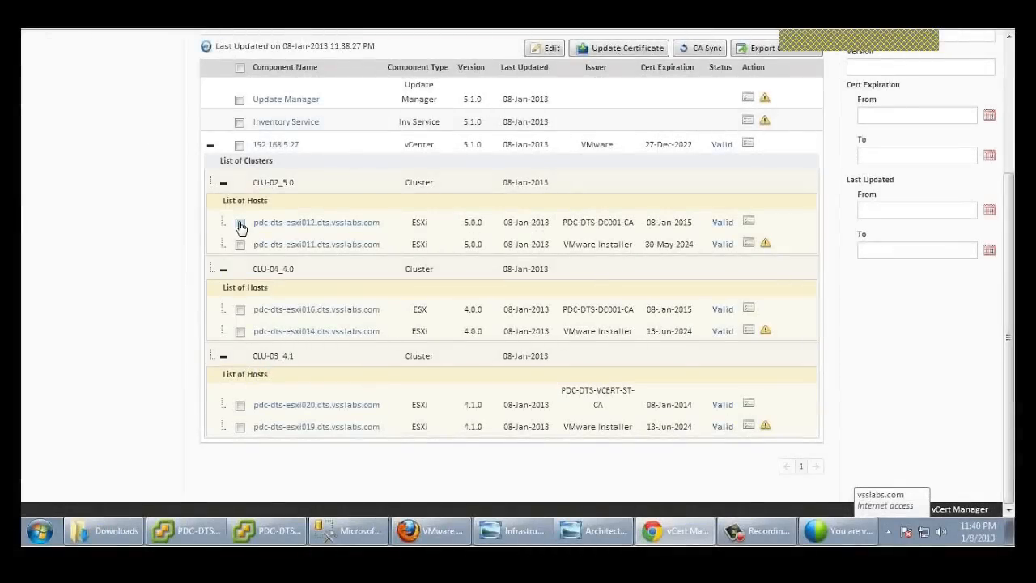
# Step: Select hosts esxi012 and esxi016 for certificate revocation
pyautogui.click(240, 224)
pyautogui.click(239, 310)
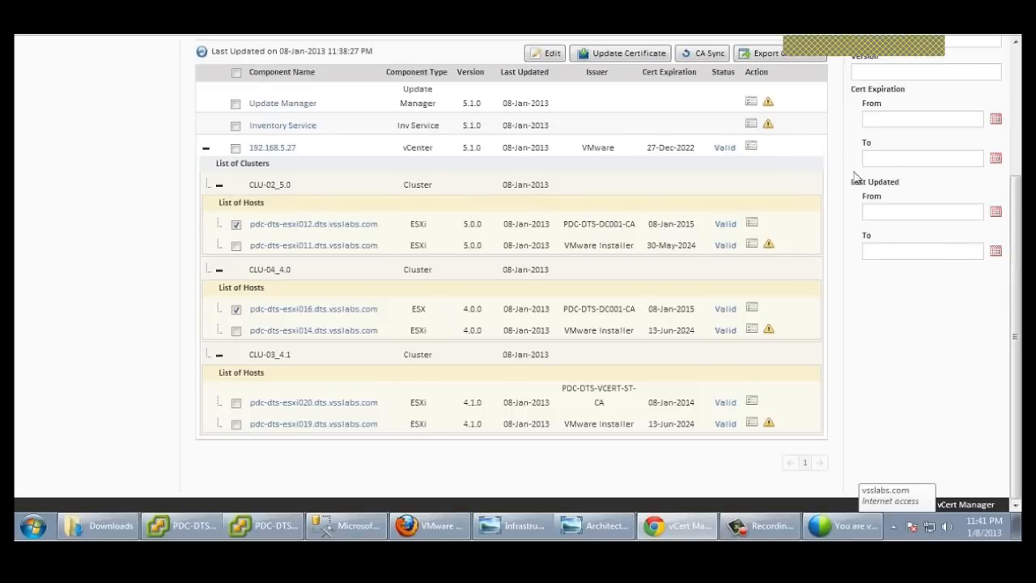
pyautogui.moveTo(1019, 201); pyautogui.dragTo(1019, 135)
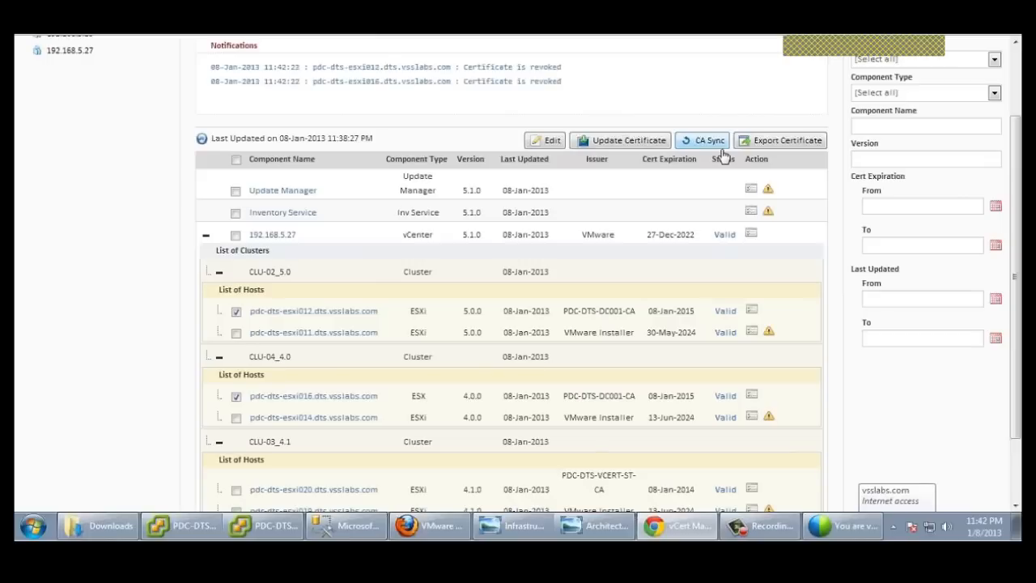
# Step: Refresh and expand the 192.168.5.27 clusters, then bring up the PDC-DTS-VC007 vSphere Client
pyautogui.click(201, 139)
pyautogui.click(206, 316)
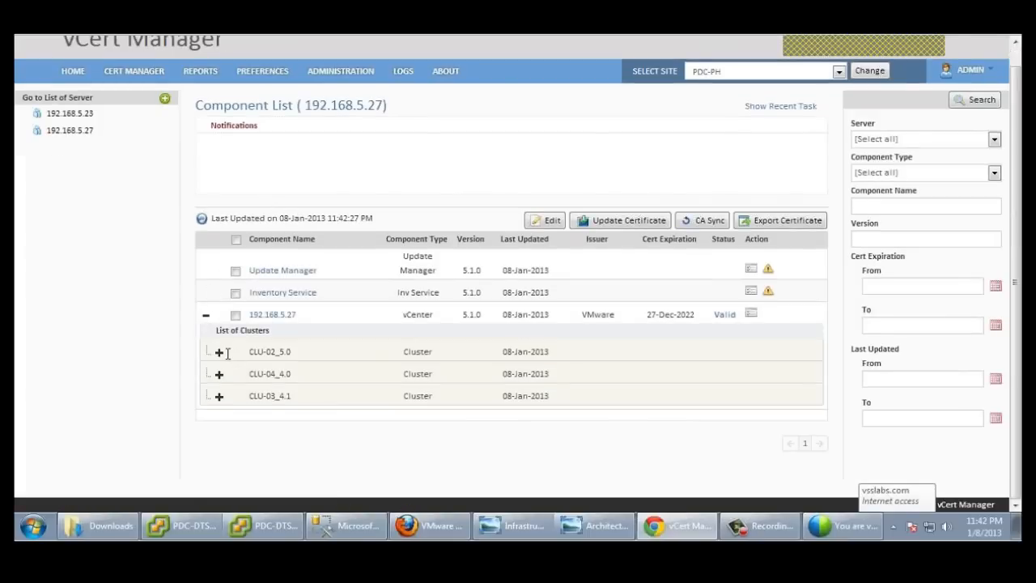
pyautogui.click(219, 352)
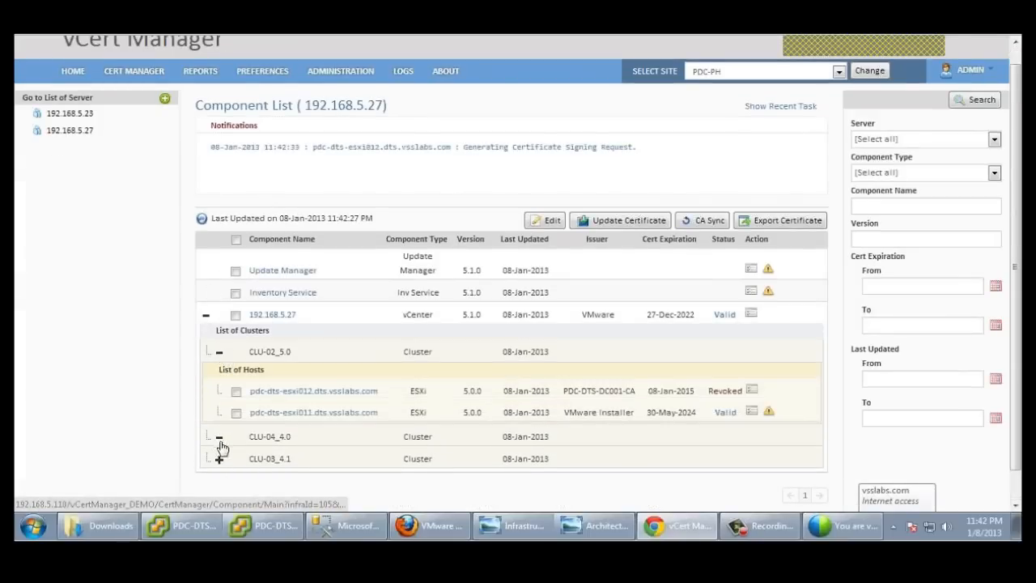
pyautogui.click(218, 437)
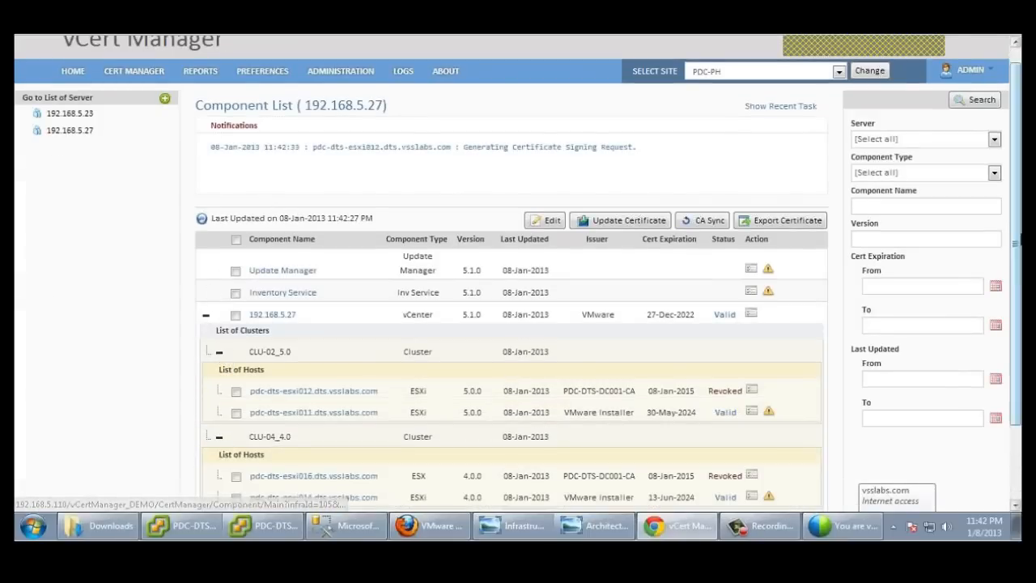
pyautogui.scroll(-2, 1017, 312)
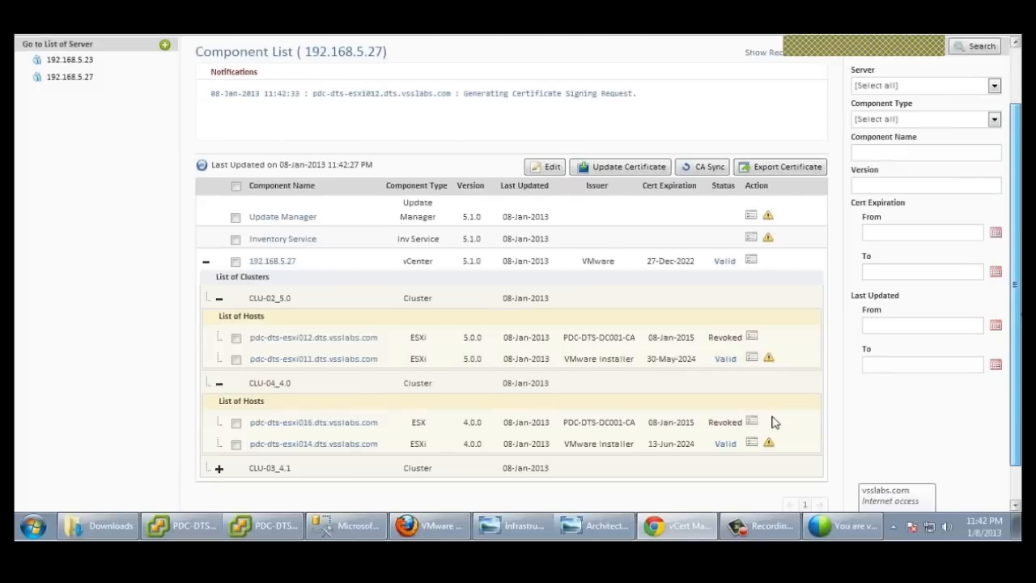
pyautogui.scroll(-1, 773, 422)
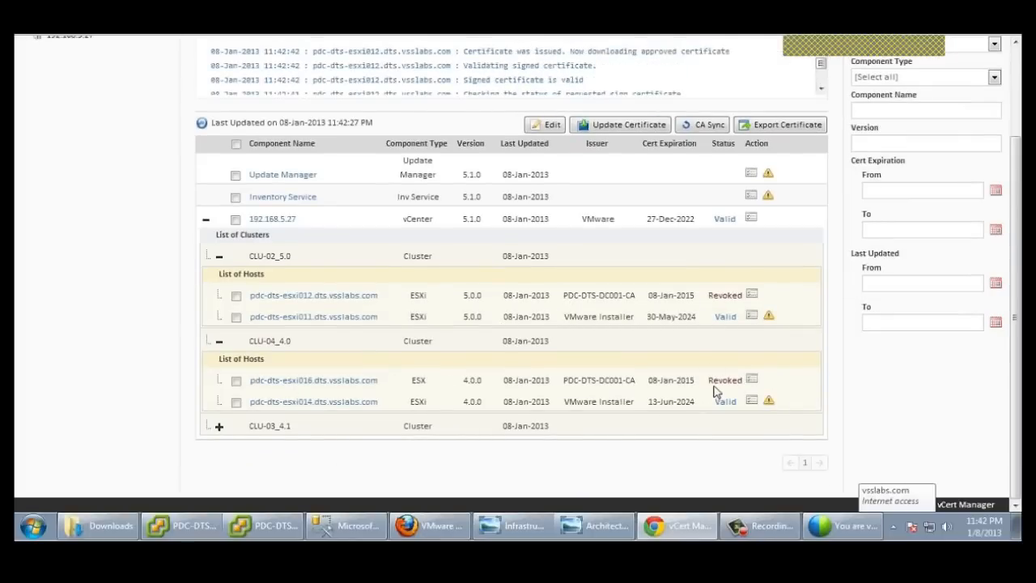
pyautogui.click(185, 526)
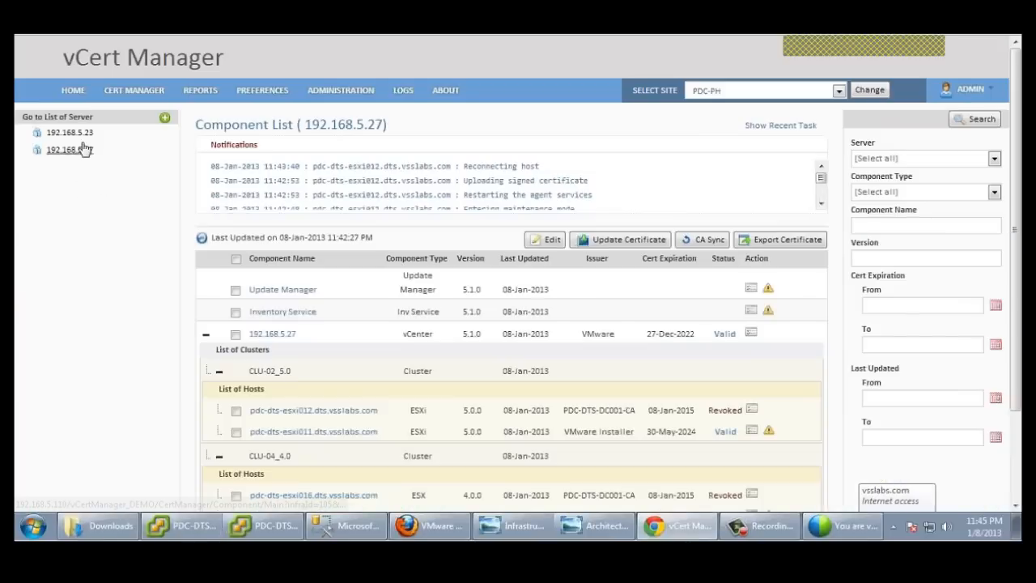
# Step: Expand 192.168.5.23 cluster CLU-01_5.1 and open host esxi006's certificate settings
pyautogui.click(71, 132)
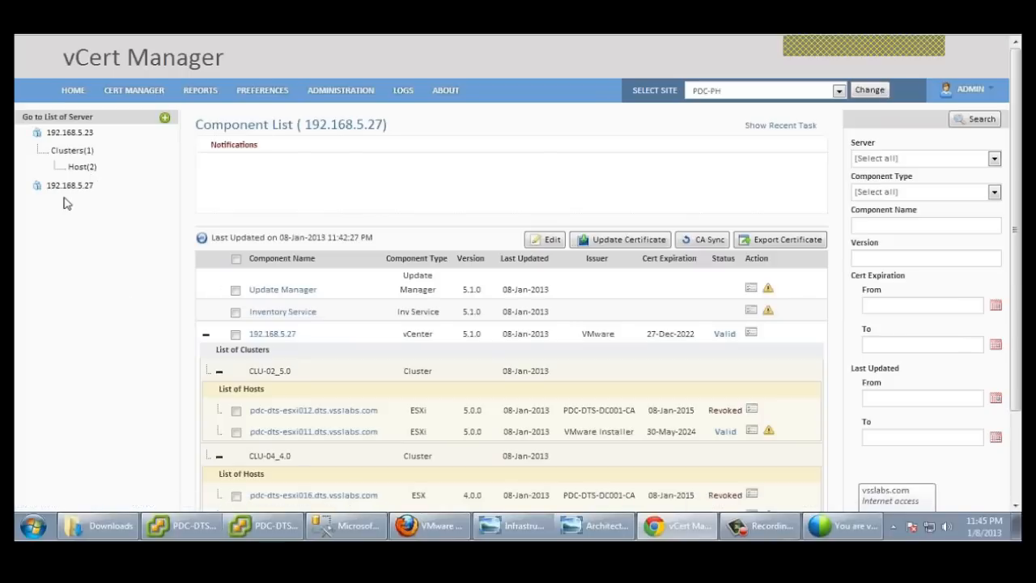
pyautogui.click(82, 167)
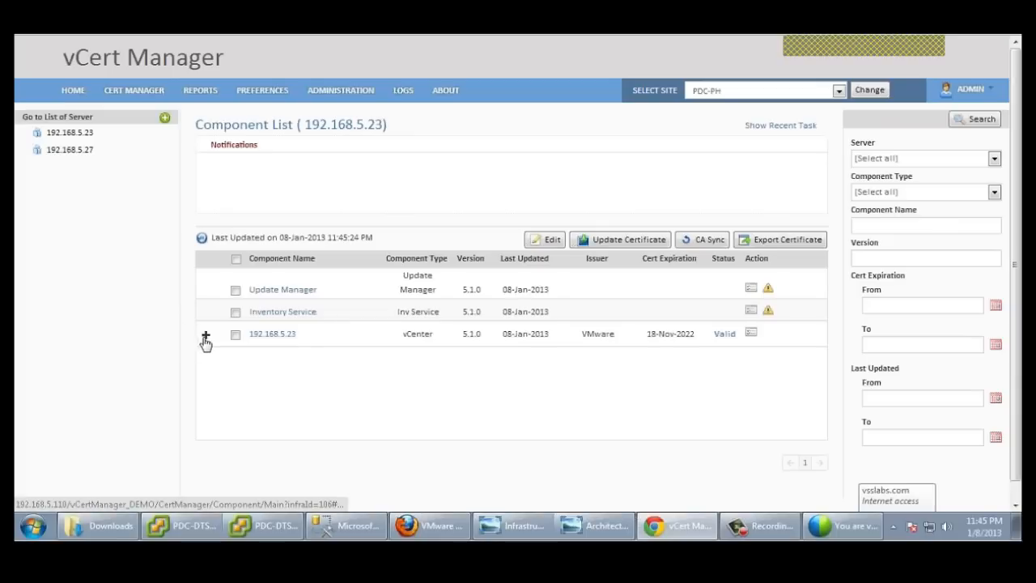
pyautogui.click(205, 335)
pyautogui.click(218, 370)
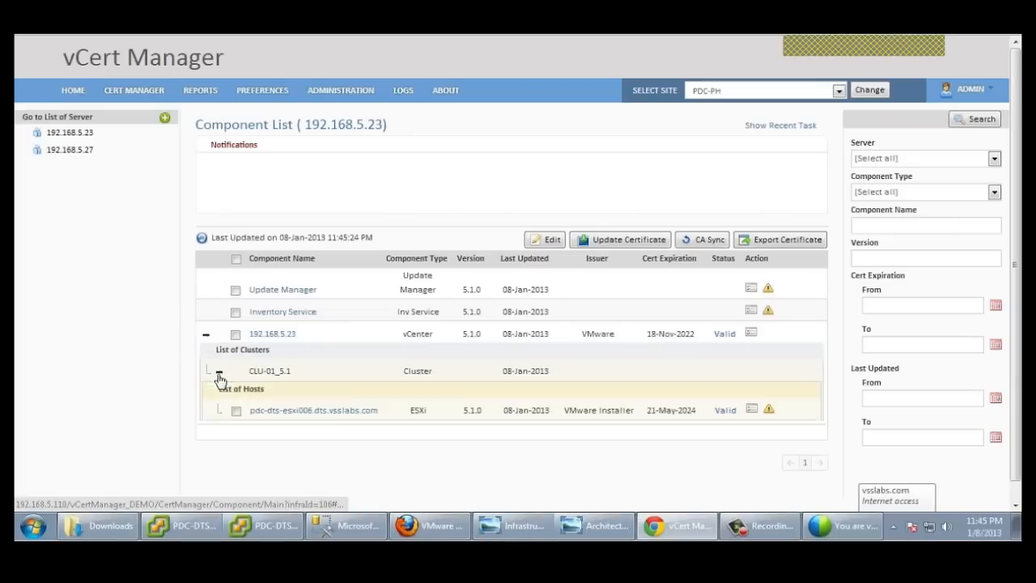
pyautogui.click(550, 240)
# Step: Give esxi006 username root, its password and Enterprise CA, then save
pyautogui.click(608, 282)
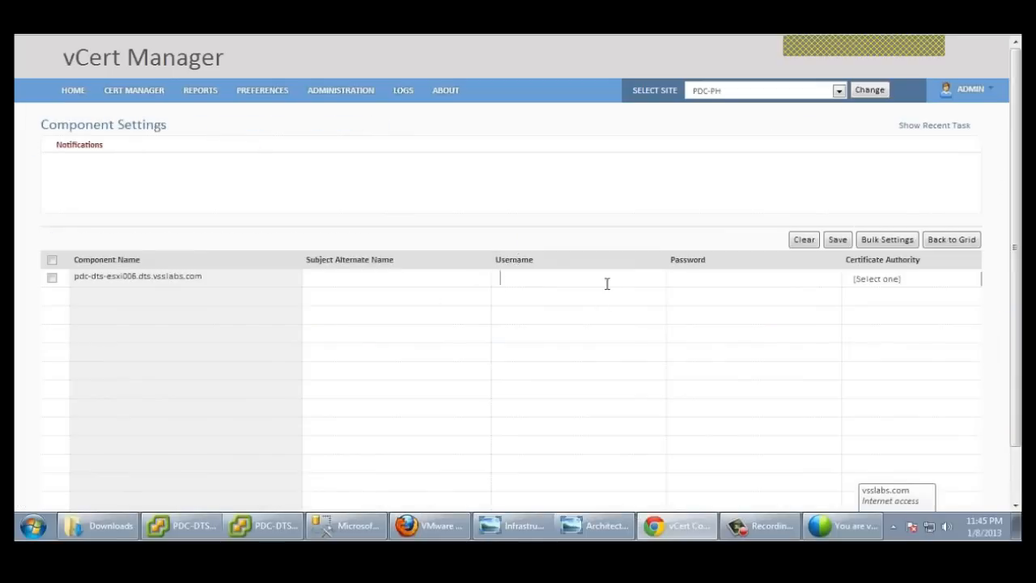
pyautogui.write('root')
pyautogui.click(686, 275)
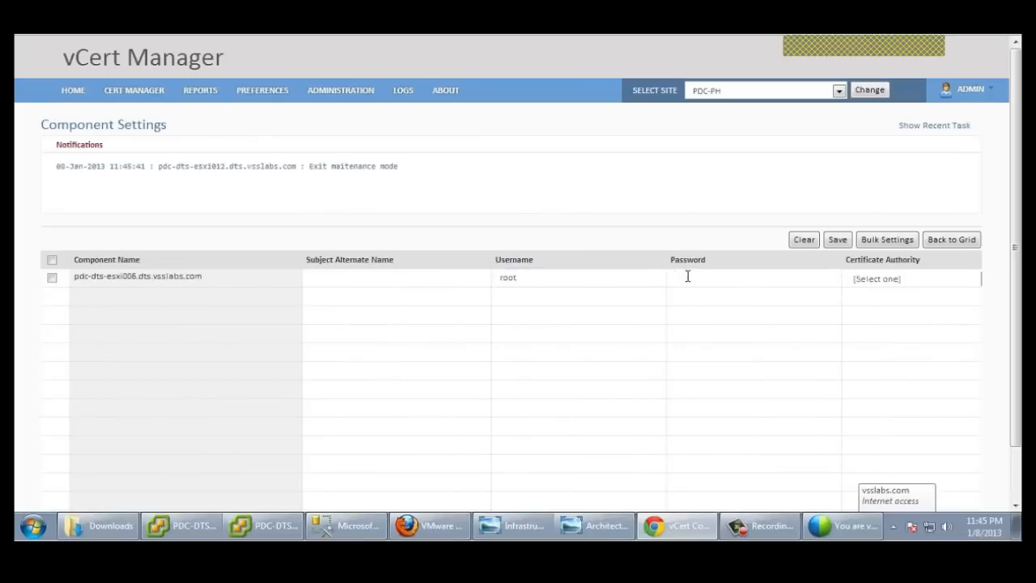
pyautogui.write('•••••••••')
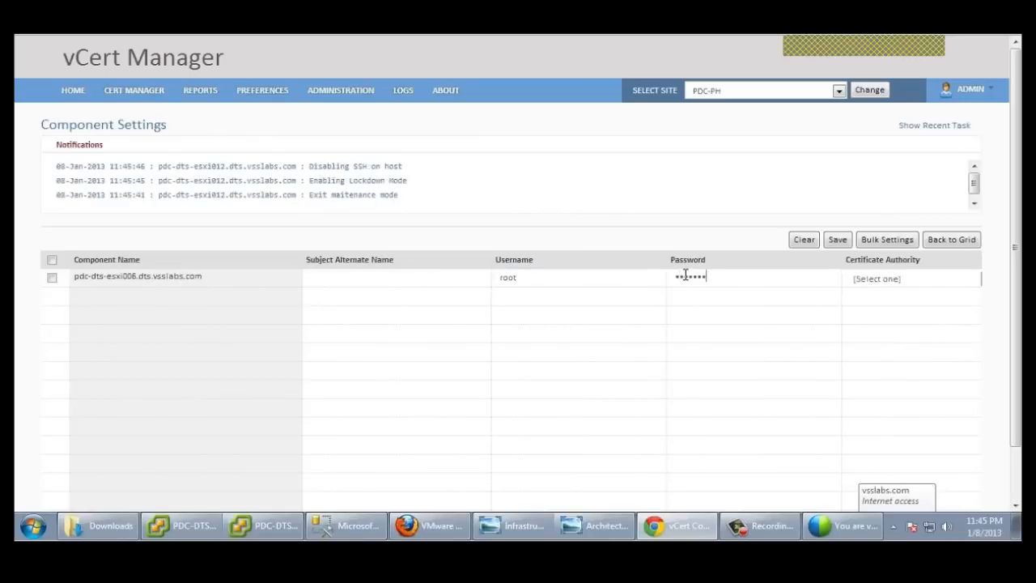
pyautogui.click(908, 283)
pyautogui.click(911, 306)
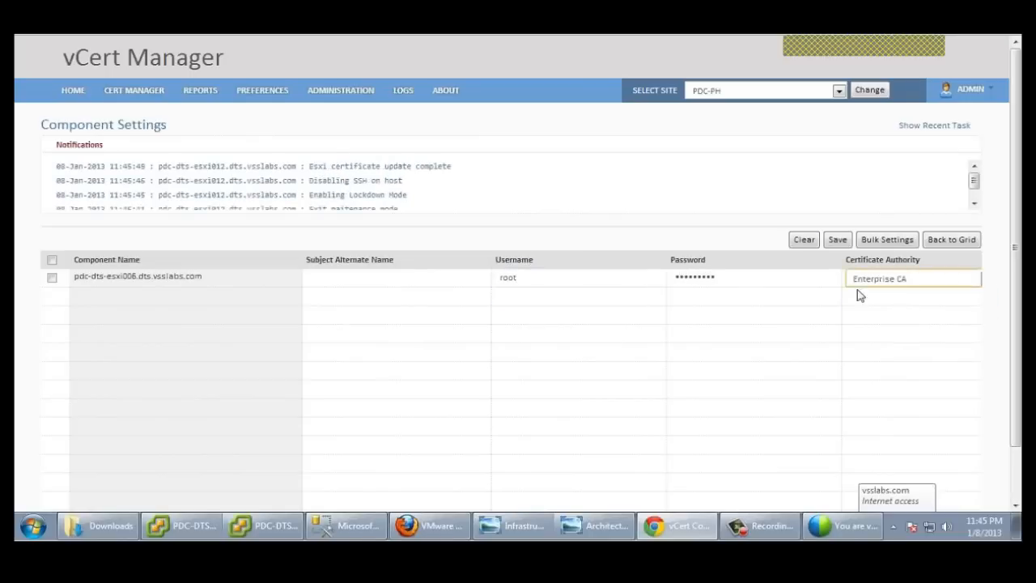
pyautogui.click(836, 239)
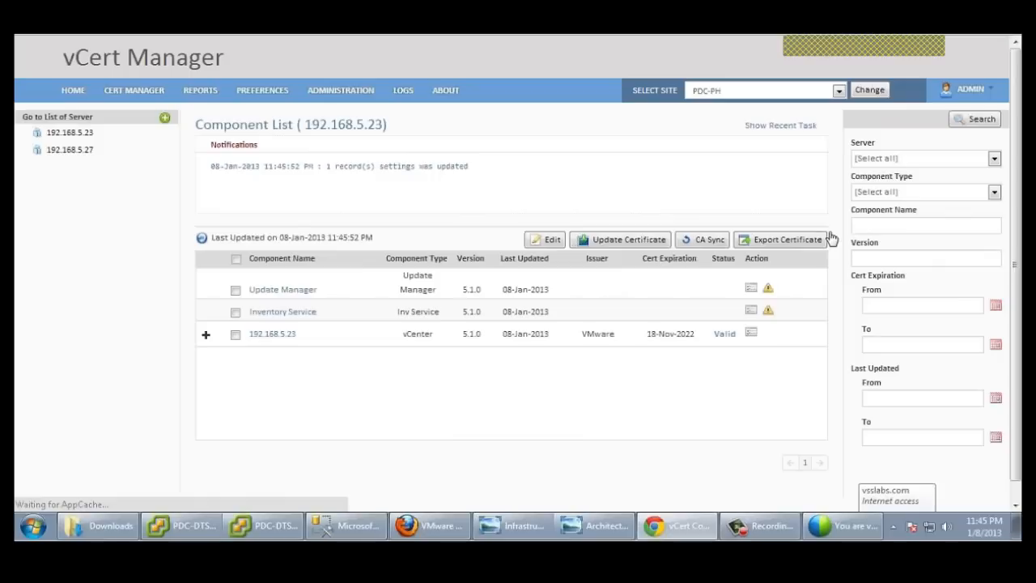
# Step: Check that host pdc-dts-esxi012 in CLU-02_5.0 on 192.168.5.27 shows a Valid CA-issued certificate
pyautogui.click(85, 152)
pyautogui.click(89, 192)
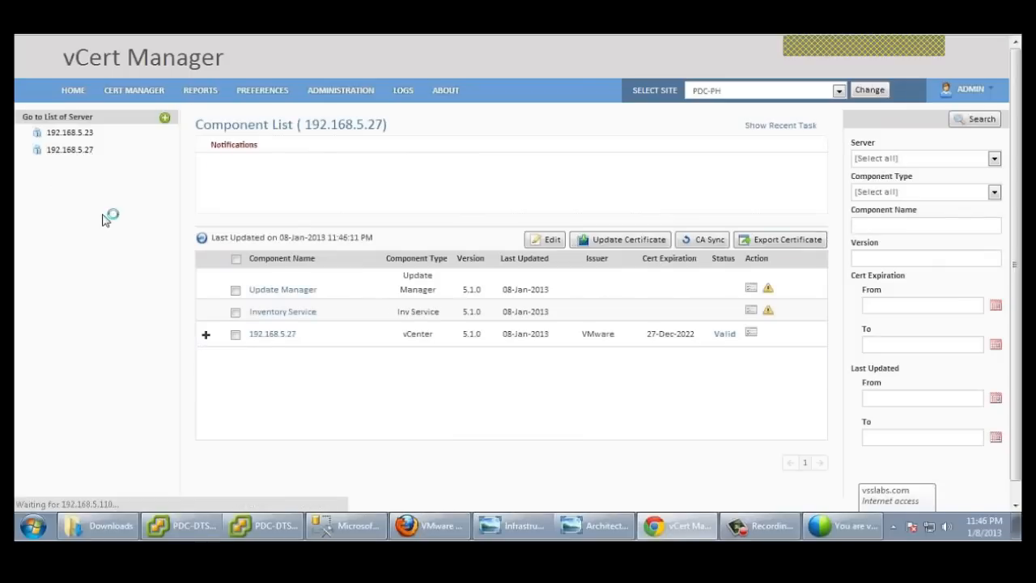
pyautogui.click(206, 334)
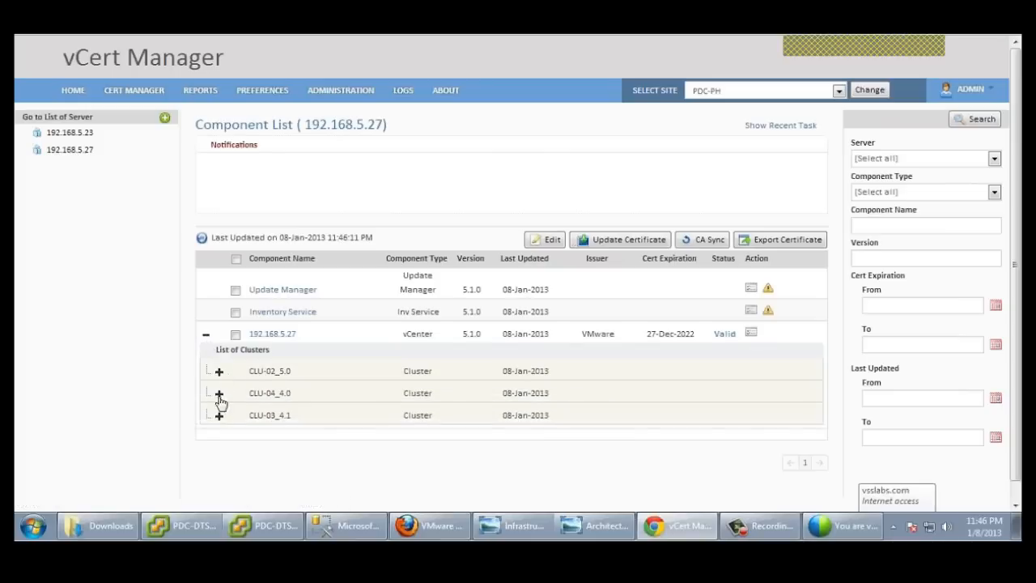
pyautogui.click(219, 371)
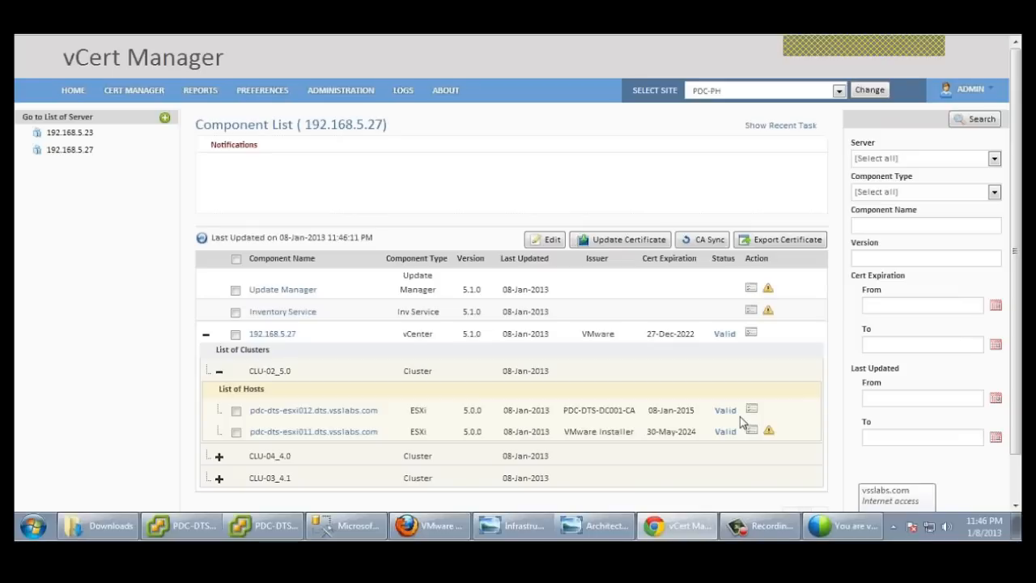
pyautogui.moveTo(1018, 272); pyautogui.dragTo(1018, 296)
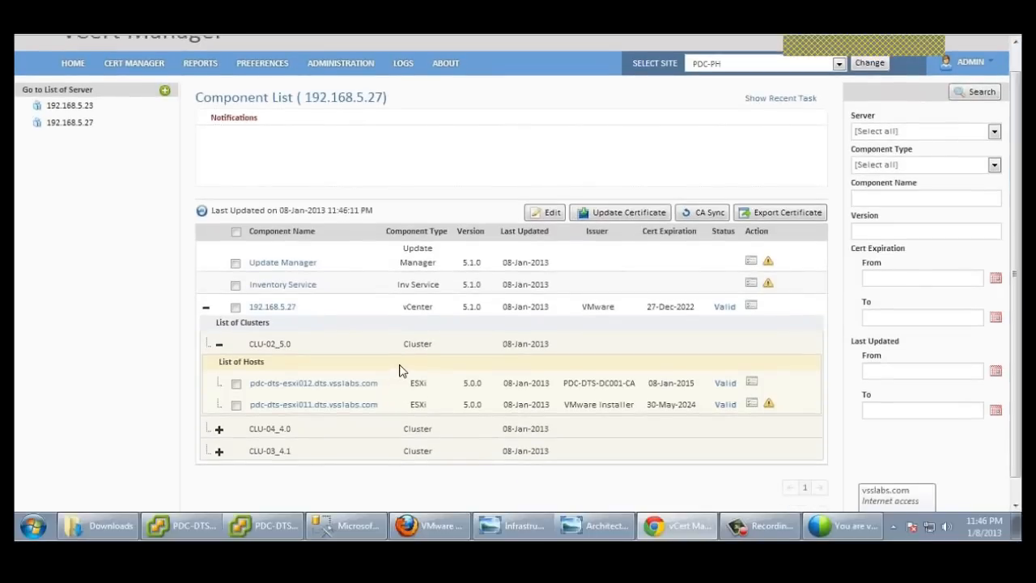
pyautogui.click(329, 387)
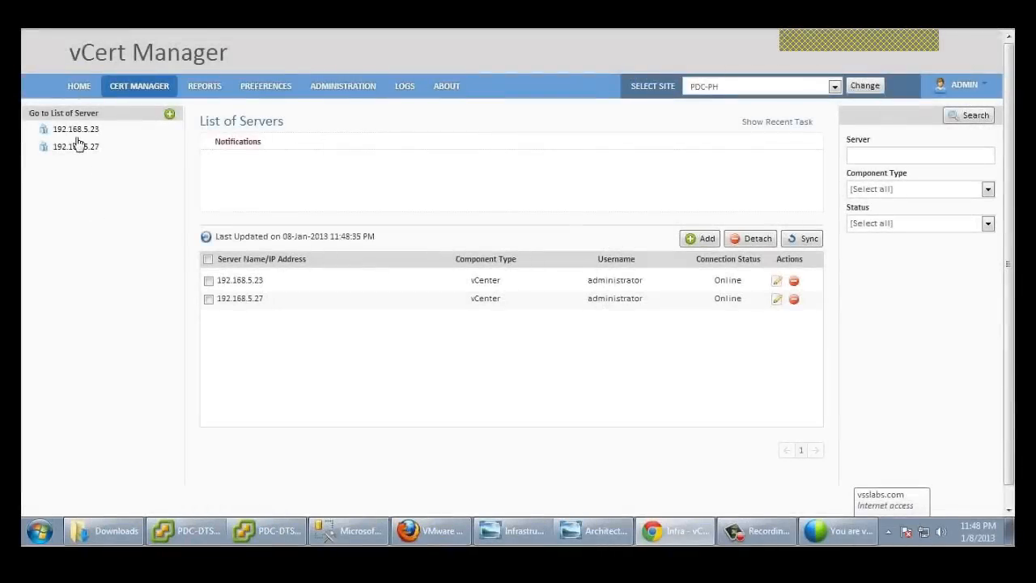
# Step: Update the certificate on host pdc-dts-esxi006 in cluster CLU-01_5.1 of vCenter 192.168.5.23
pyautogui.click(74, 131)
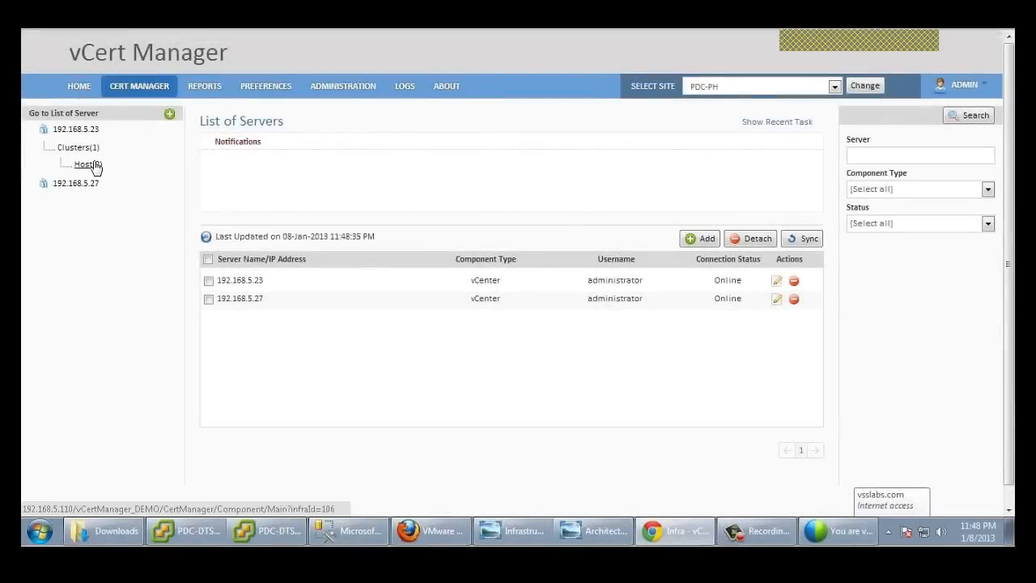
pyautogui.click(211, 335)
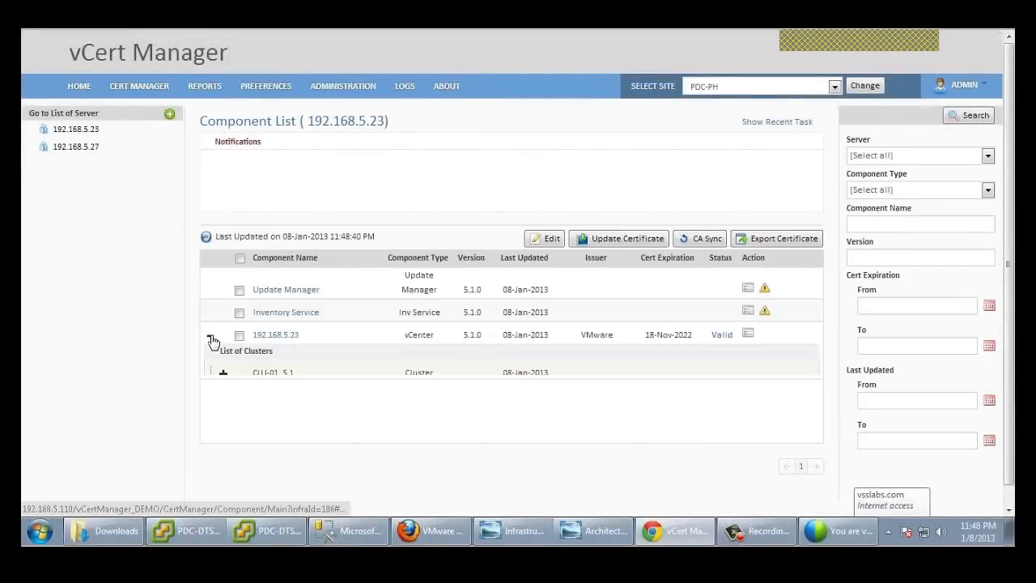
pyautogui.click(225, 375)
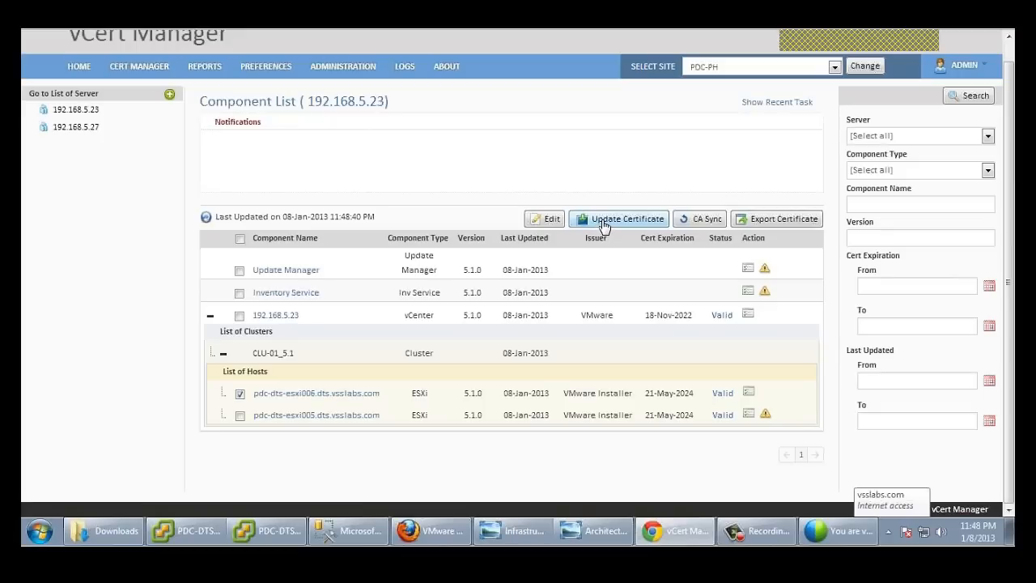
pyautogui.click(604, 222)
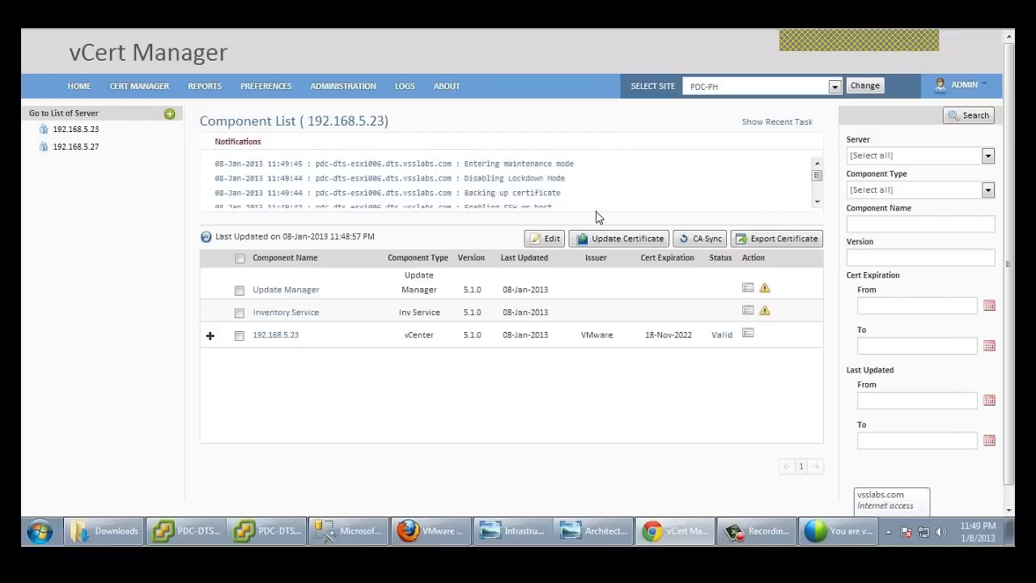
# Step: In the PDC-DTS-VC007 client, put host pdc-dts-esxi011 into maintenance mode
pyautogui.moveTo(208, 531)
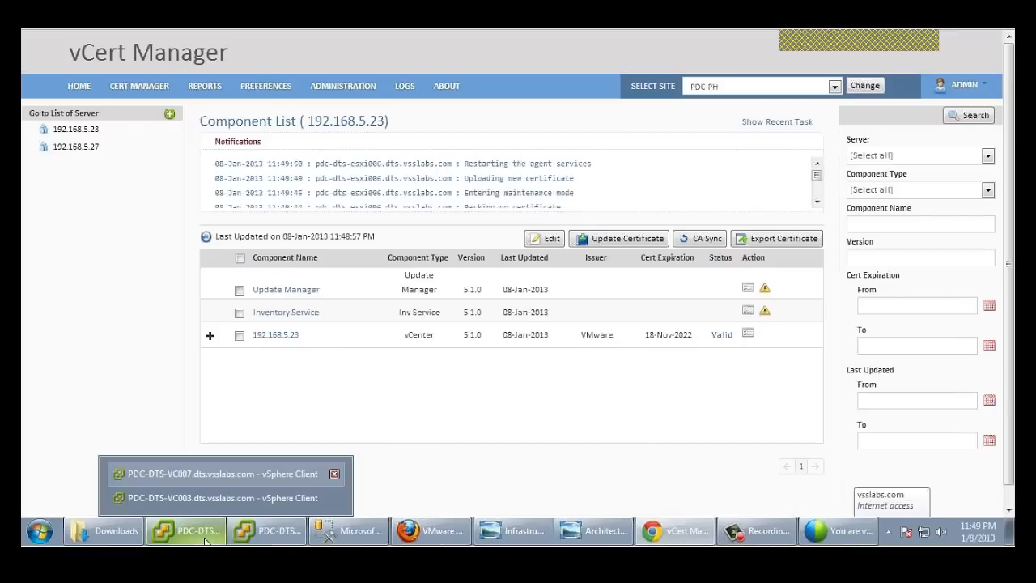
pyautogui.click(223, 474)
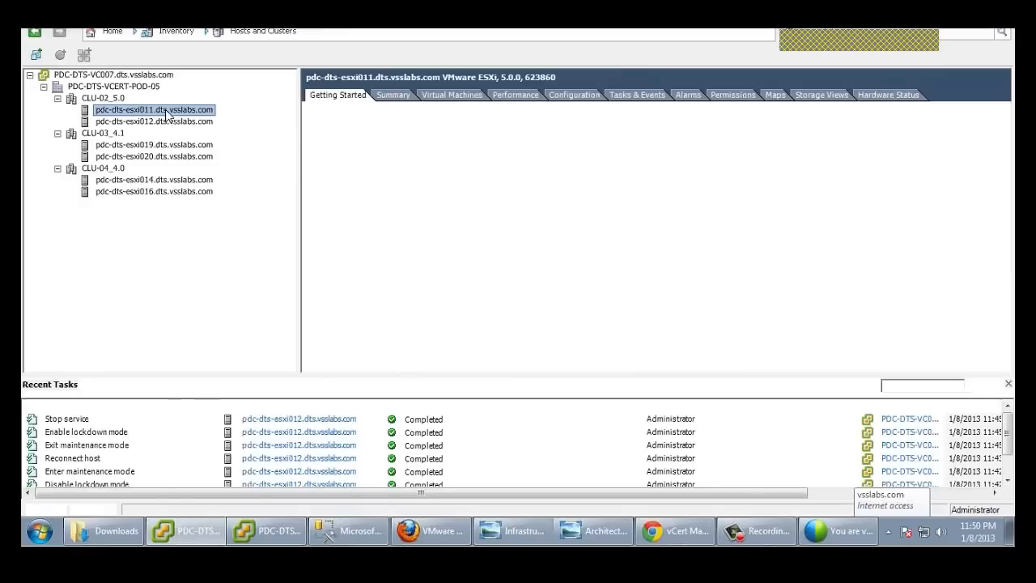
pyautogui.rightClick(167, 111)
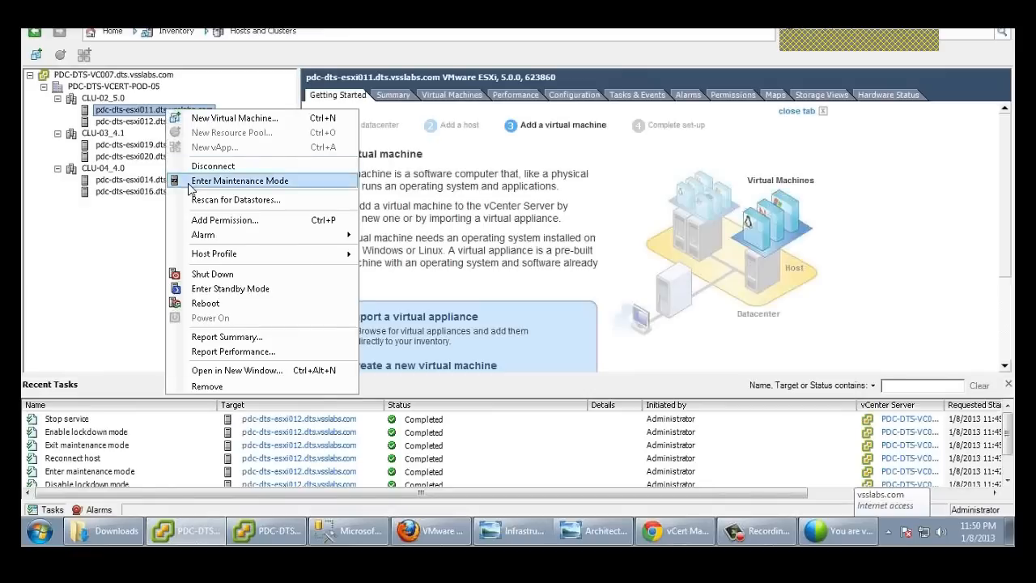
pyautogui.click(212, 180)
pyautogui.press('Return')
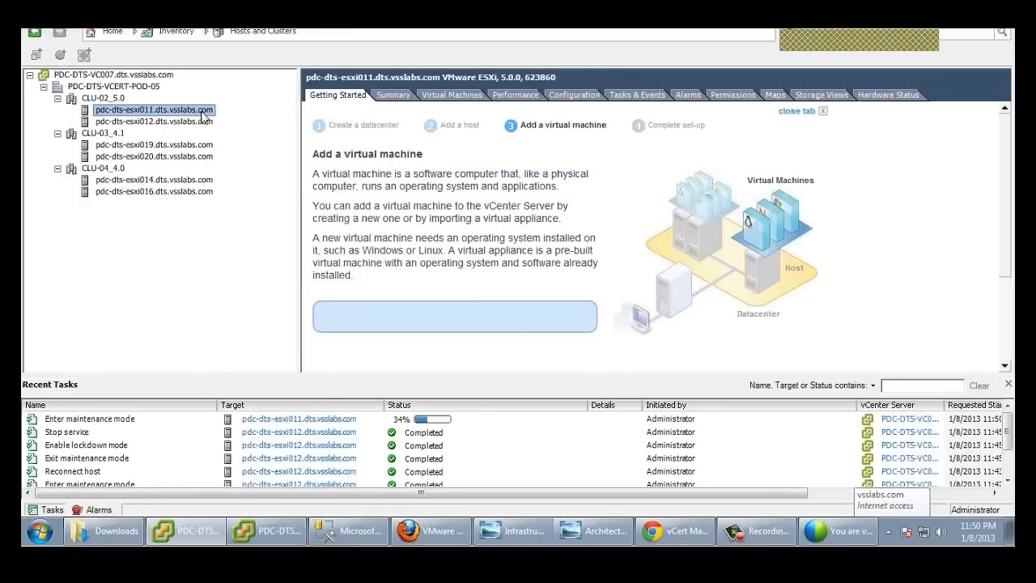
# Step: Remove esxi011 from PDC-DTS-VC007, then select cluster CLU-01_5.1 in the PDC-DTS-VC003 client
pyautogui.rightClick(217, 115)
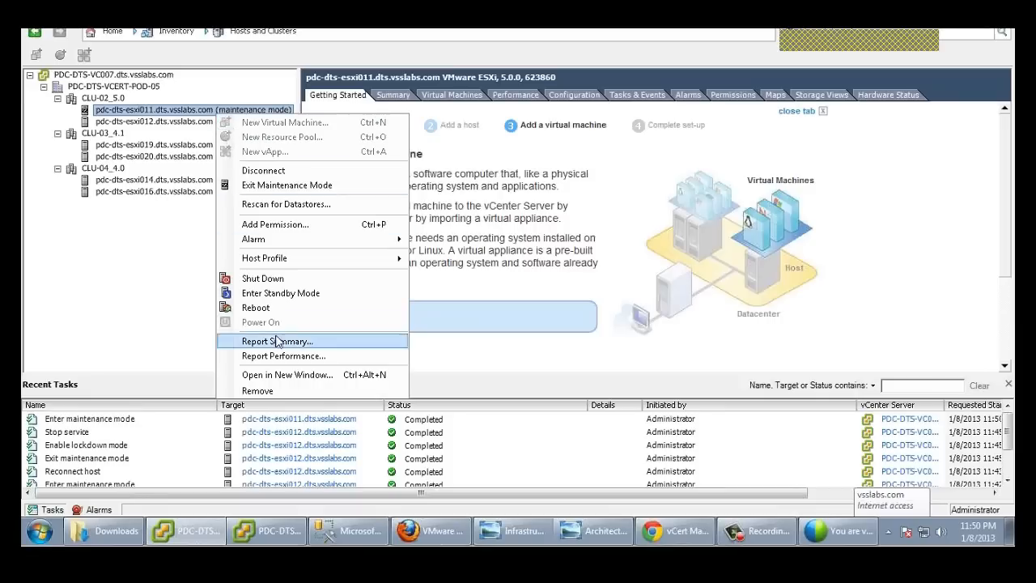
pyautogui.click(257, 395)
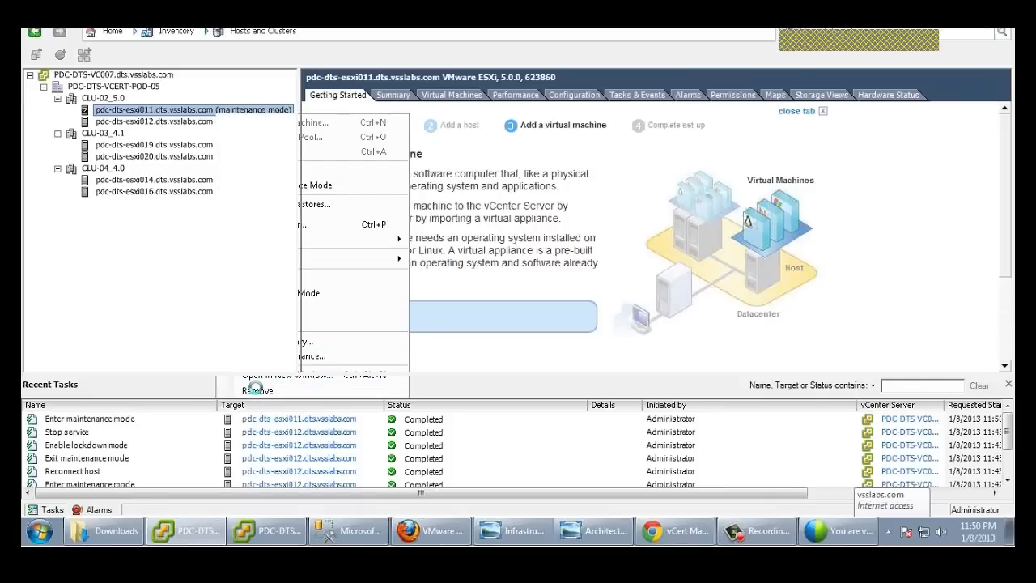
pyautogui.click(570, 352)
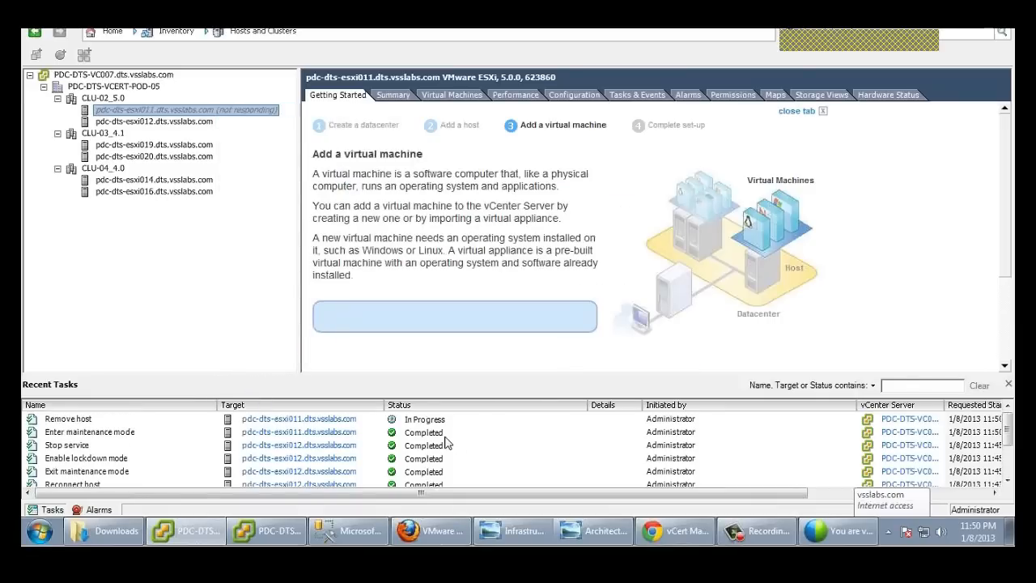
pyautogui.click(271, 535)
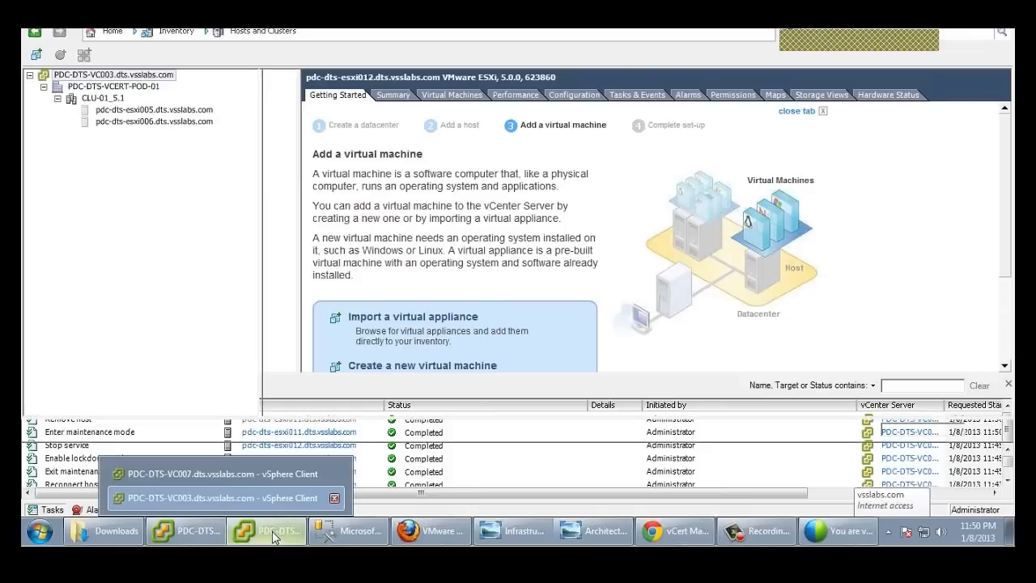
pyautogui.click(117, 101)
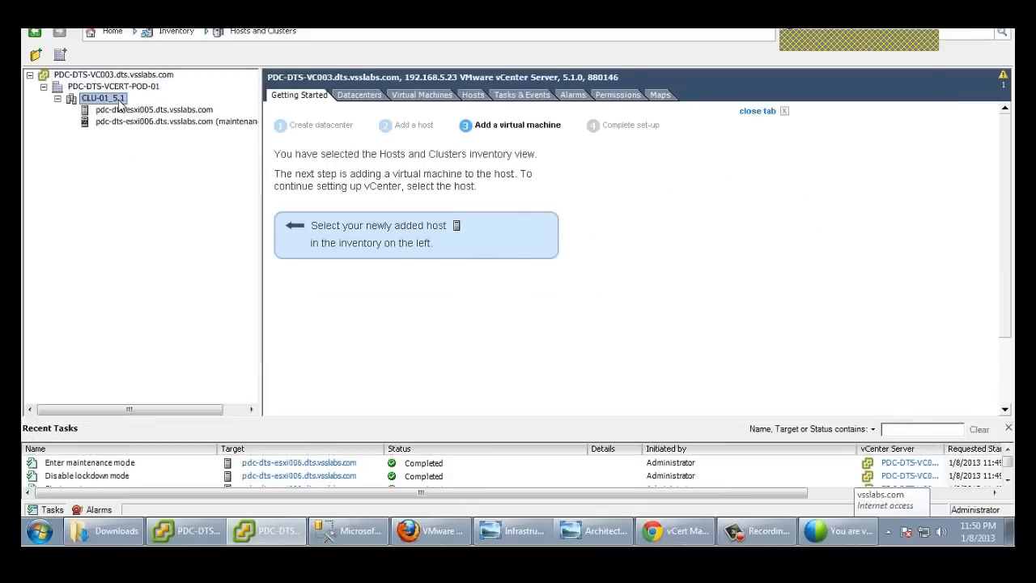
# Step: Start adding host pdc-dts-esxi011.dts.vsslabs.com with username root and the host's password
pyautogui.rightClick(119, 106)
pyautogui.click(142, 108)
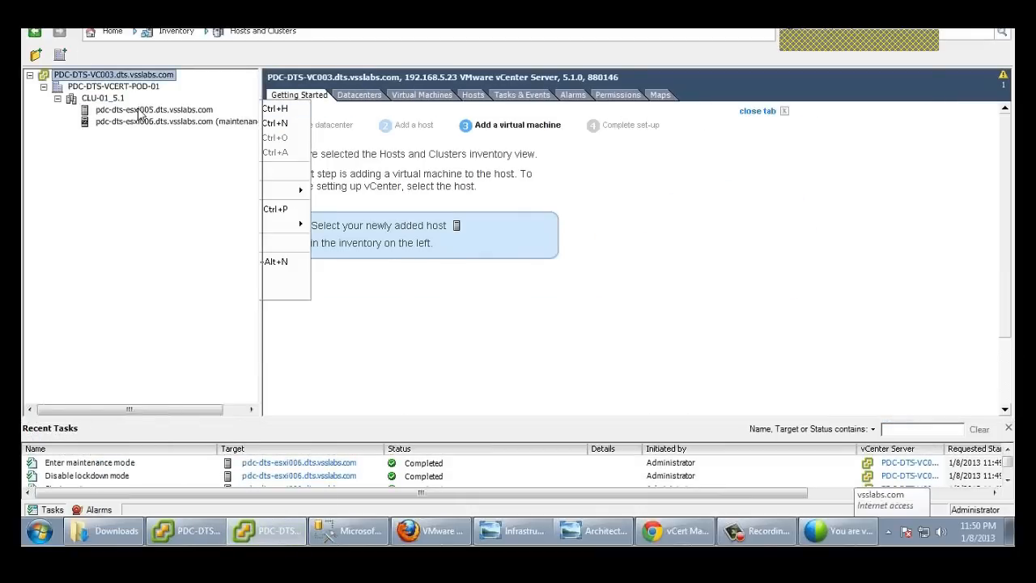
pyautogui.write('pdc')
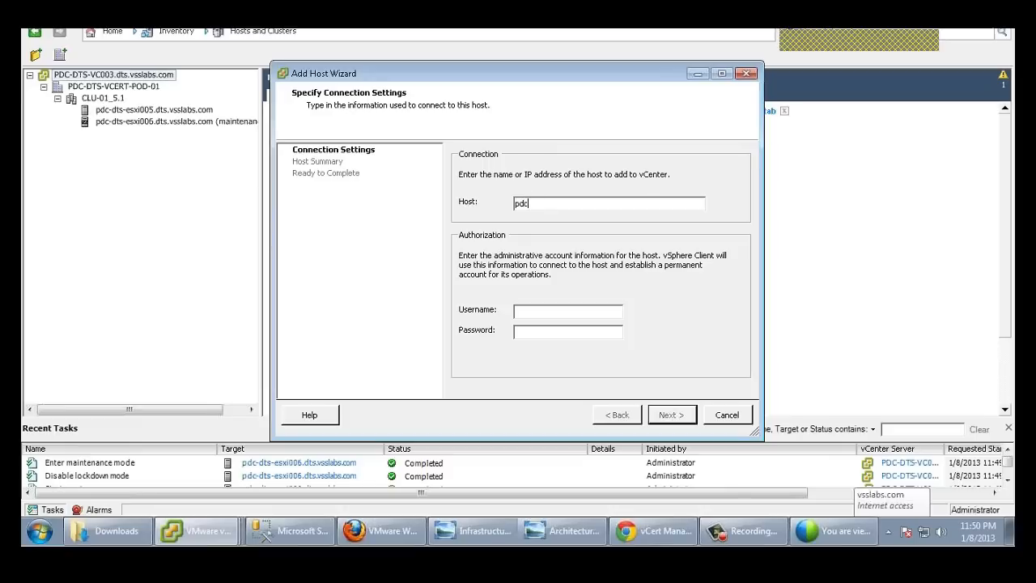
pyautogui.write('-dts-esxi011.dts.vsslabs.com')
pyautogui.click(543, 311)
pyautogui.write('root')
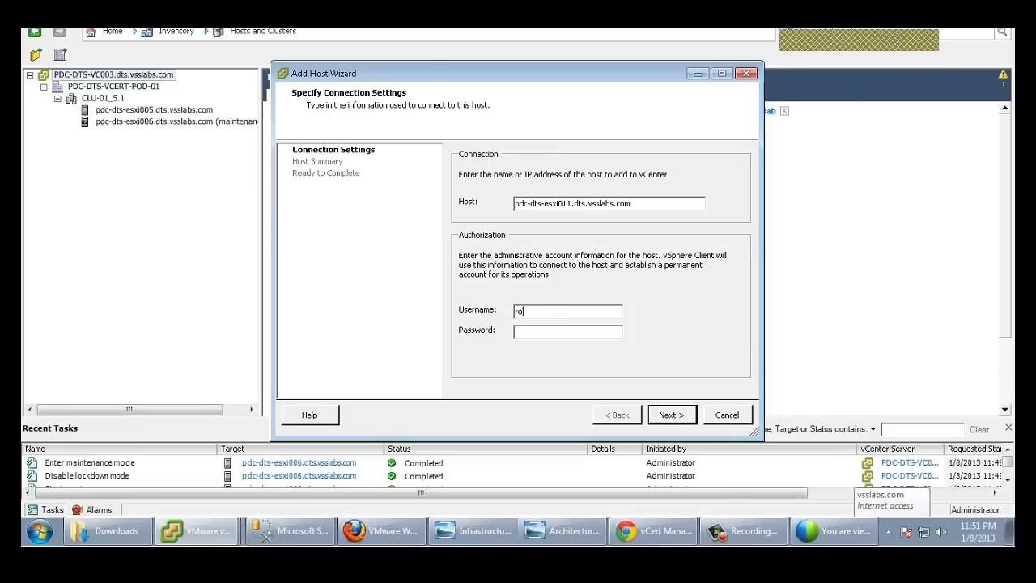
pyautogui.click(541, 332)
pyautogui.write('*****')
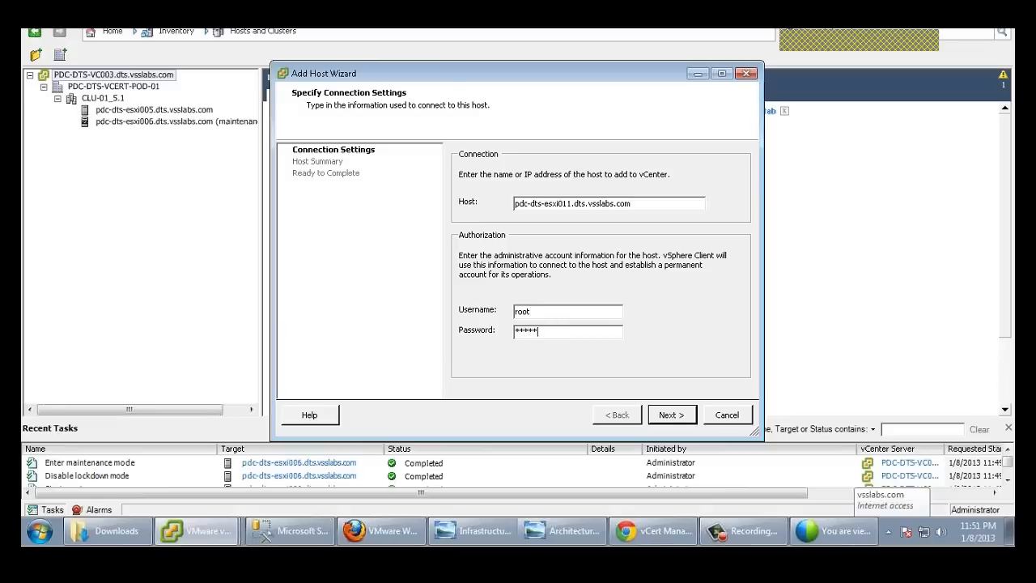